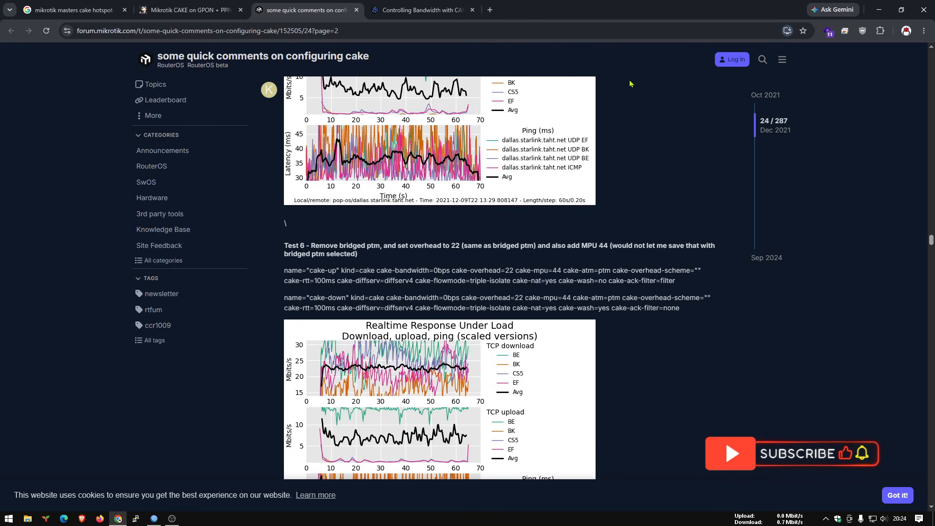
Look back through the forum post's CAKE test results up to the router and connection info above Test 1
scroll(640, 170, up, 1)
scroll(639, 170, up, 15)
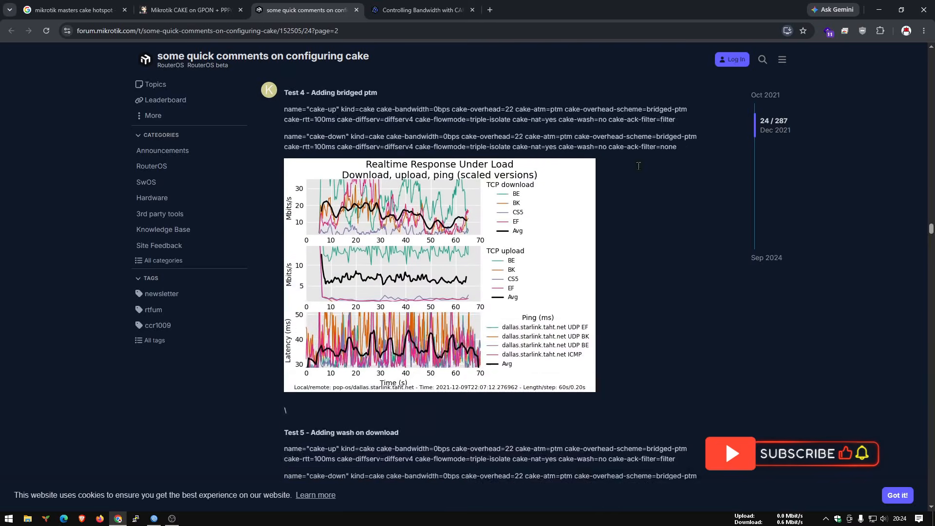
scroll(640, 171, up, 10)
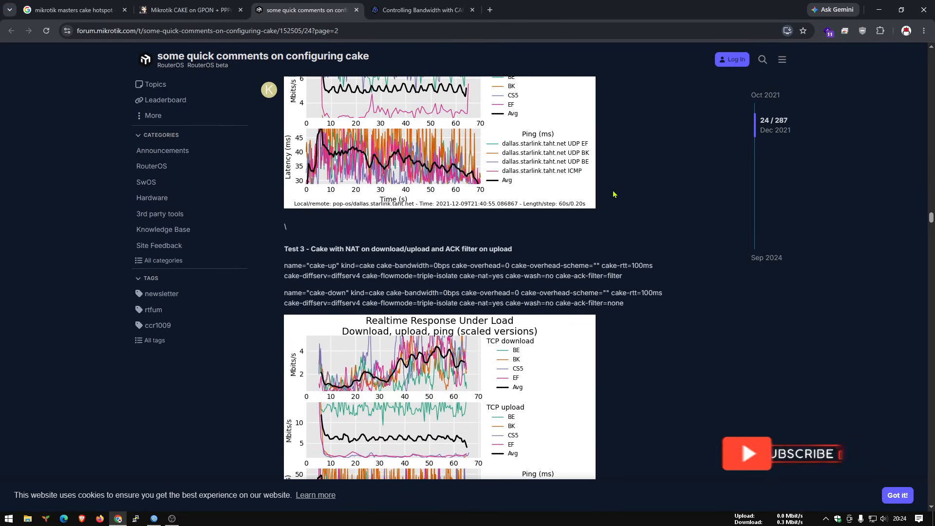
scroll(613, 194, up, 6)
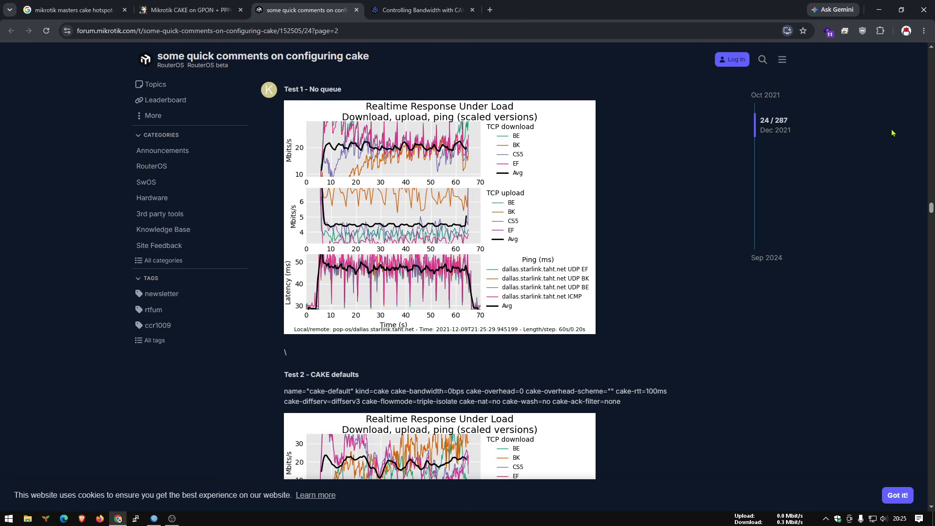
mouse_move(931, 209)
mouse_down()
mouse_move(932, 186)
mouse_move(930, 202)
mouse_up()
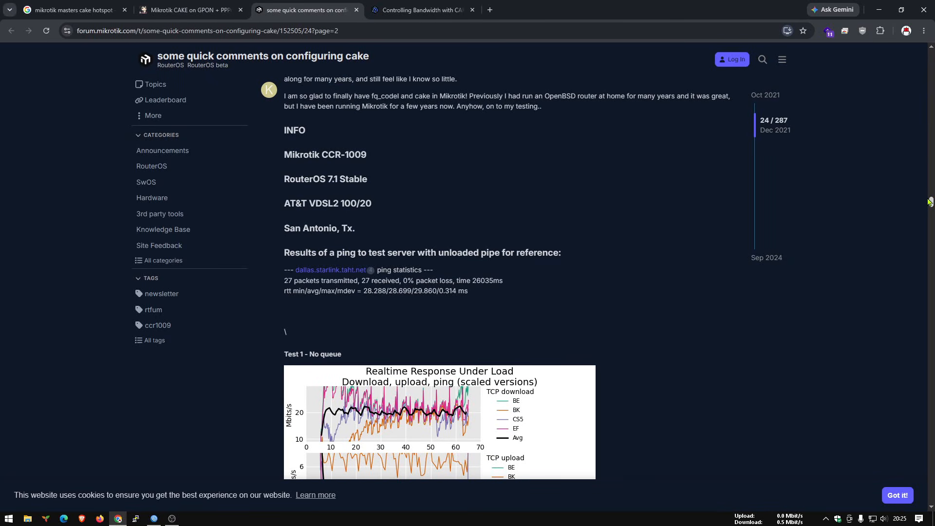
mouse_move(931, 202)
mouse_down()
mouse_move(930, 192)
mouse_move(929, 202)
mouse_up()
Review the Test 2 graphs and highlight the Test 3 heading about NAT and the ACK filter on upload
scroll(812, 306, down, 9)
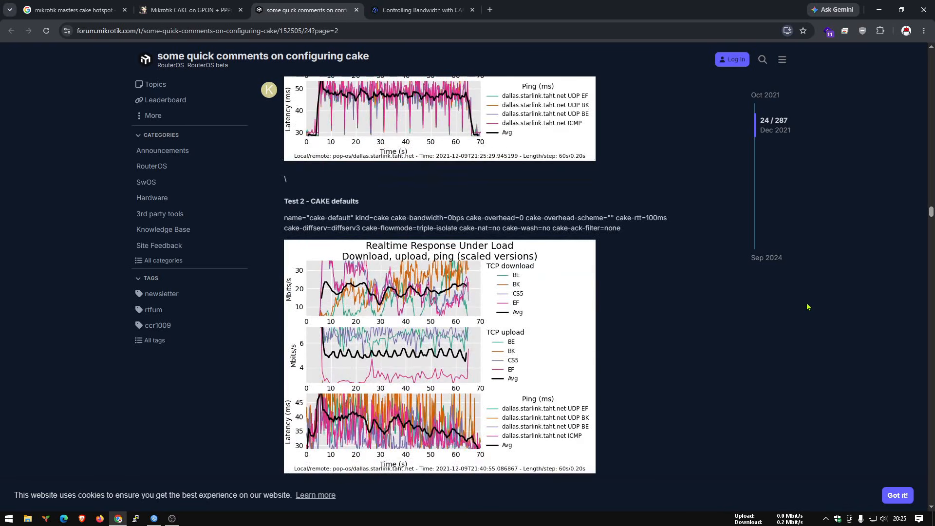
scroll(807, 307, down, 3)
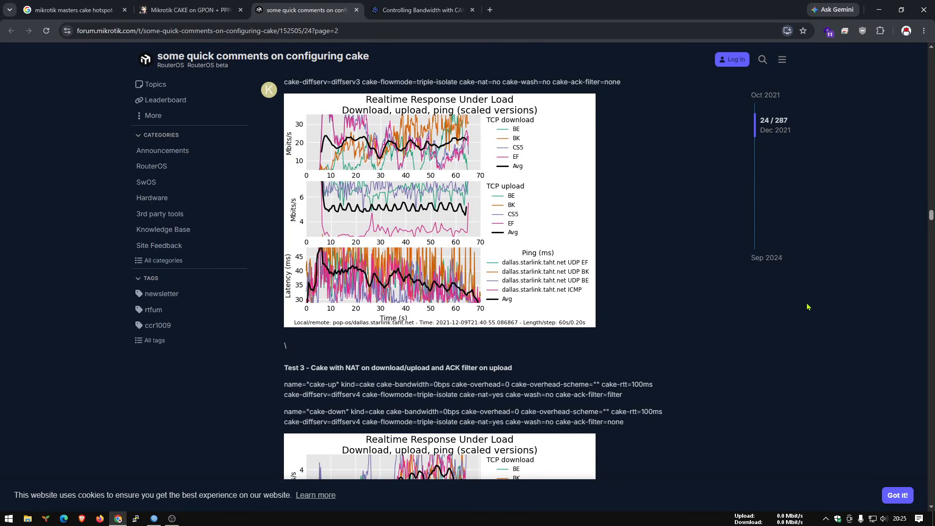
scroll(808, 307, down, 2)
drag(344, 271, 485, 271)
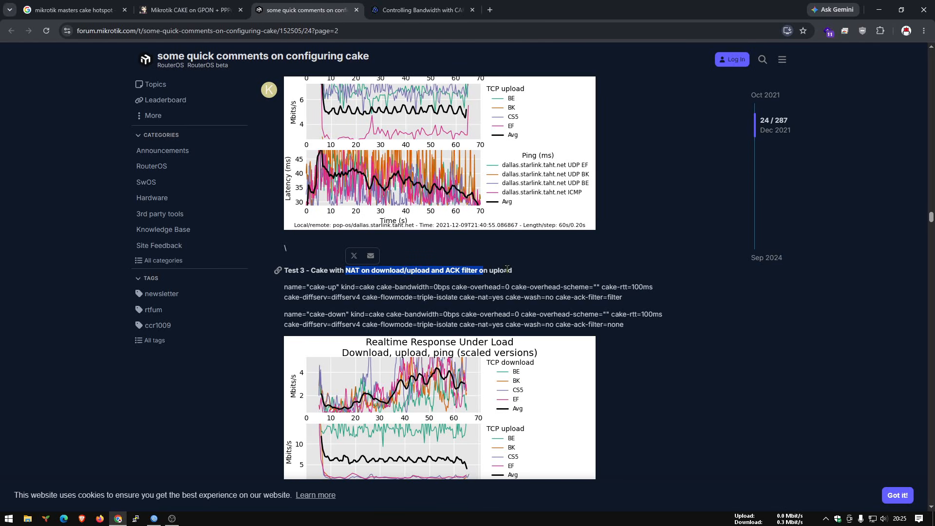
drag(518, 273, 454, 272)
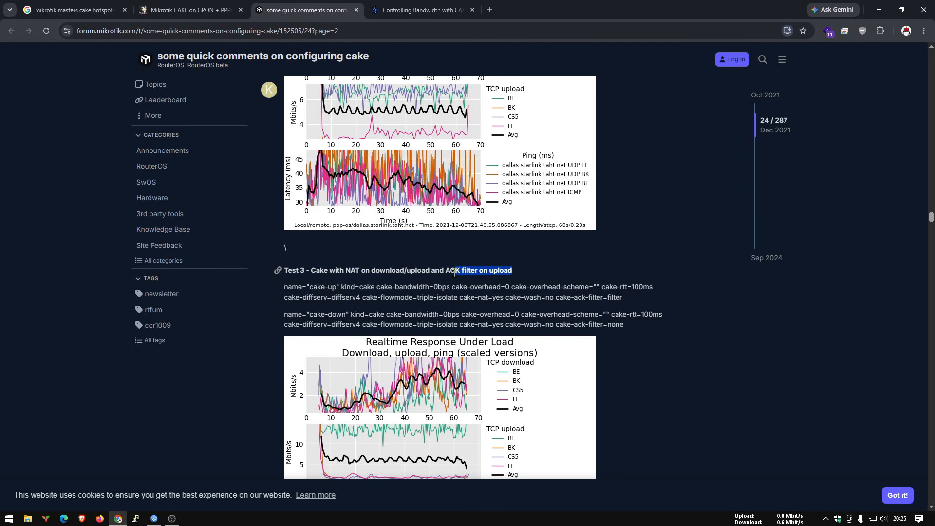
Examine the Test 2 CAKE defaults configuration, highlighting its parameter text, overhead and RTT values
scroll(410, 265, up, 6)
drag(311, 250, 359, 251)
drag(303, 269, 627, 281)
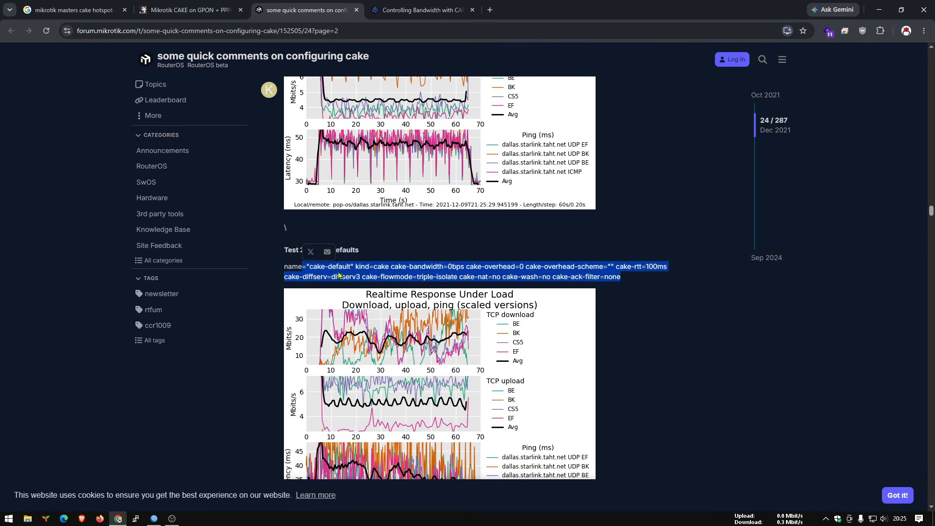
click(409, 268)
click(447, 263)
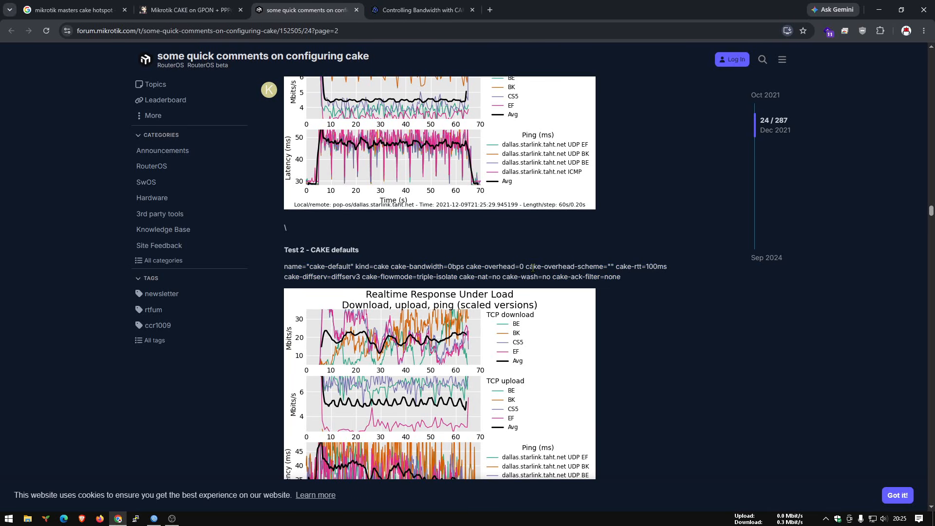
drag(526, 268, 493, 268)
drag(616, 267, 691, 270)
click(518, 263)
Compare the configurations and response graphs of Tests 2 to 6, and read the closing remarks on AT&T and bufferbloat
scroll(518, 264, down, 3)
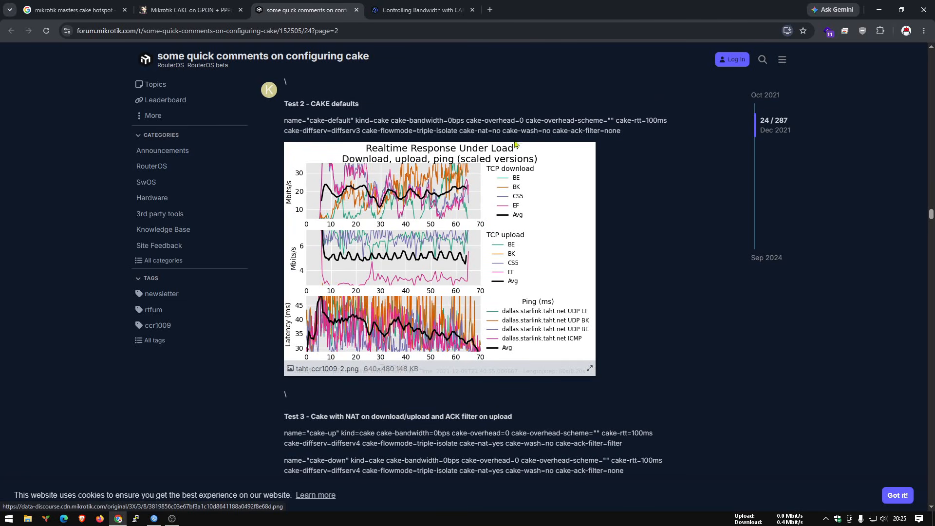
scroll(468, 262, down, 9)
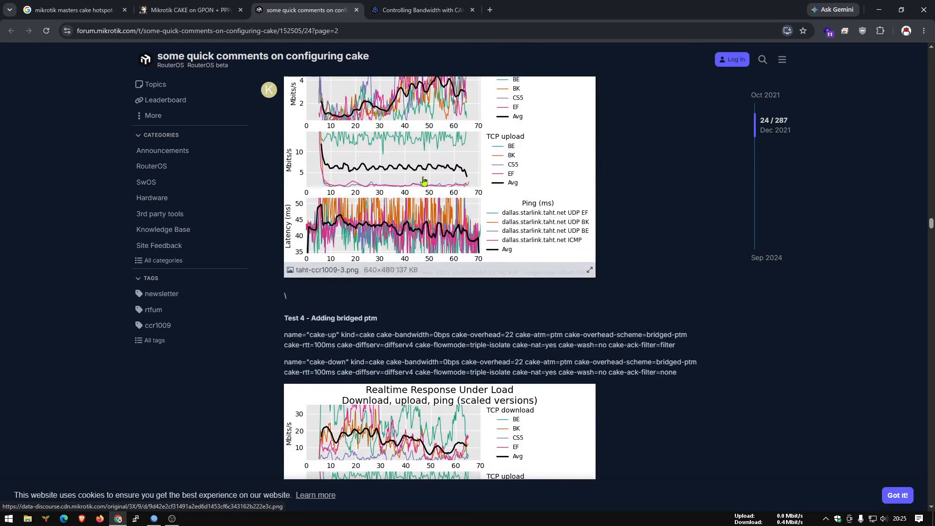
scroll(460, 248, down, 4)
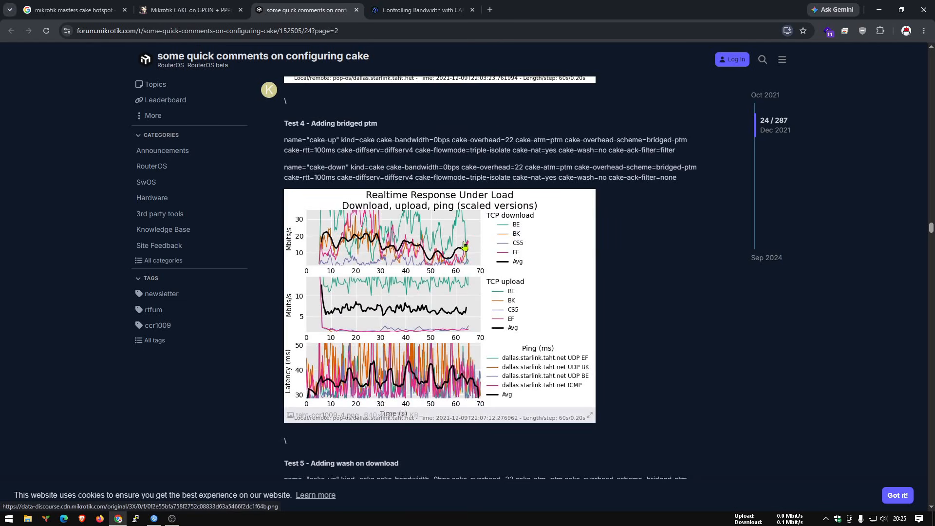
scroll(460, 266, down, 5)
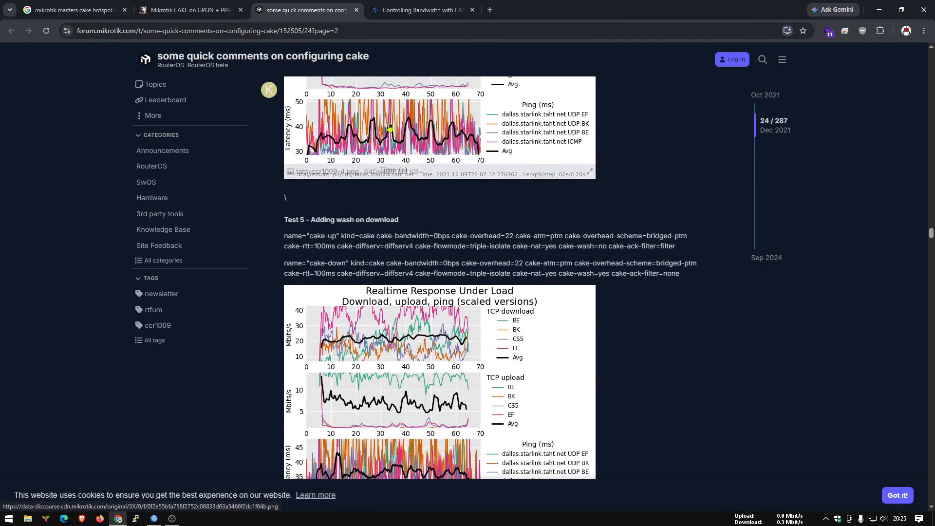
scroll(492, 242, down, 9)
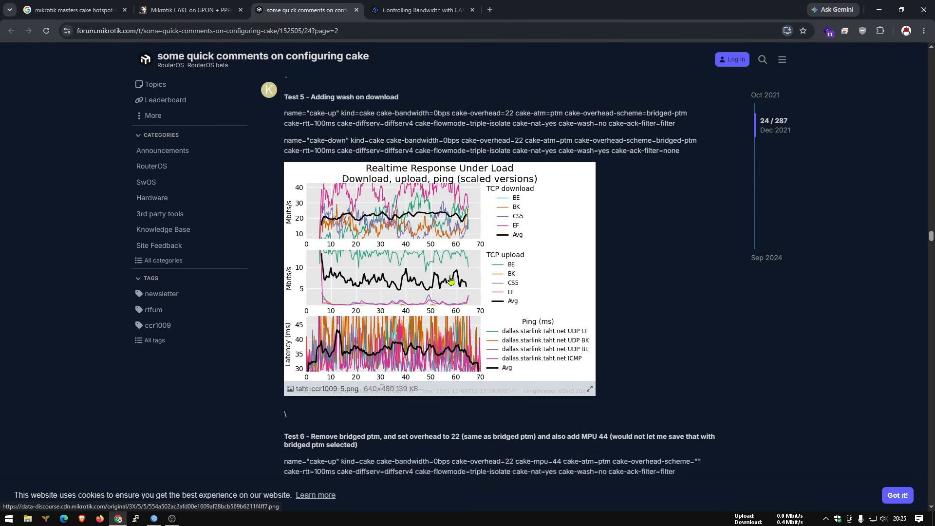
scroll(454, 278, down, 4)
scroll(383, 261, up, 1)
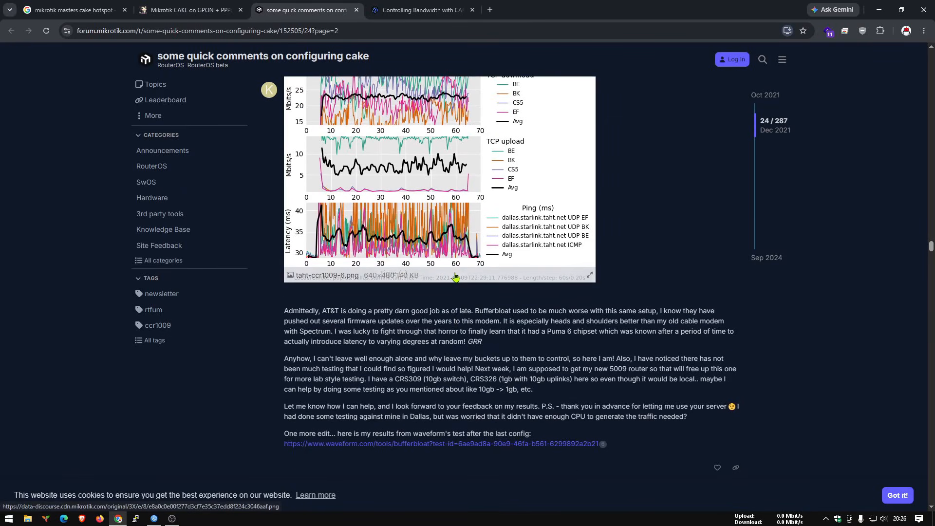
drag(285, 311, 544, 311)
click(544, 310)
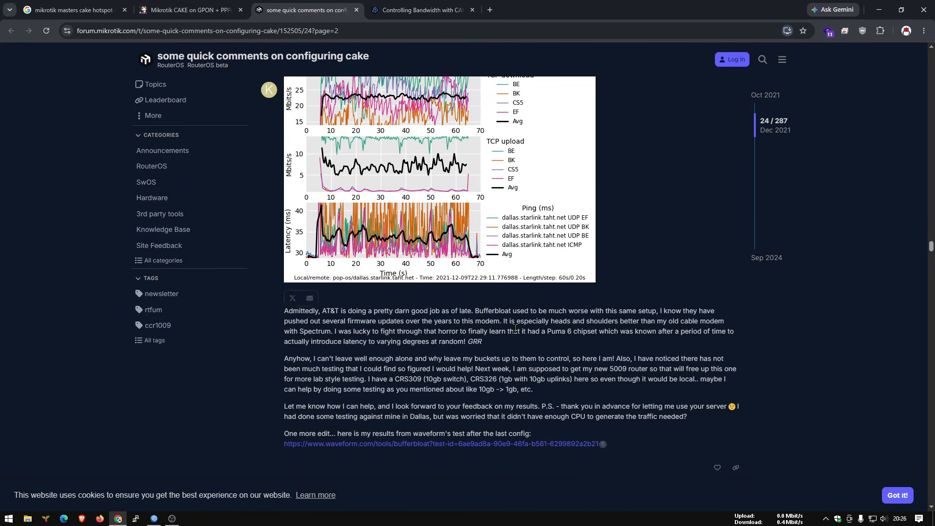
scroll(467, 287, down, 3)
Look over the CAKE queue type settings in the article on Mikrotik CAKE with GPON and PPPoE
key(ctrl+shift+Tab)
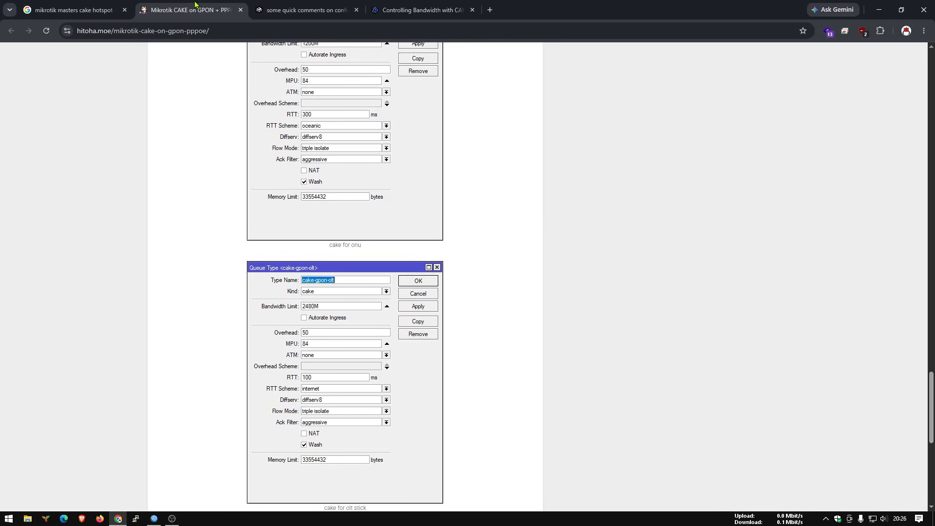
scroll(931, 375, up, 3)
drag(933, 360, 906, 120)
Bring up the mikrotikmasters.com article on controlling bandwidth with CAKE and point out its web address
click(312, 9)
click(415, 8)
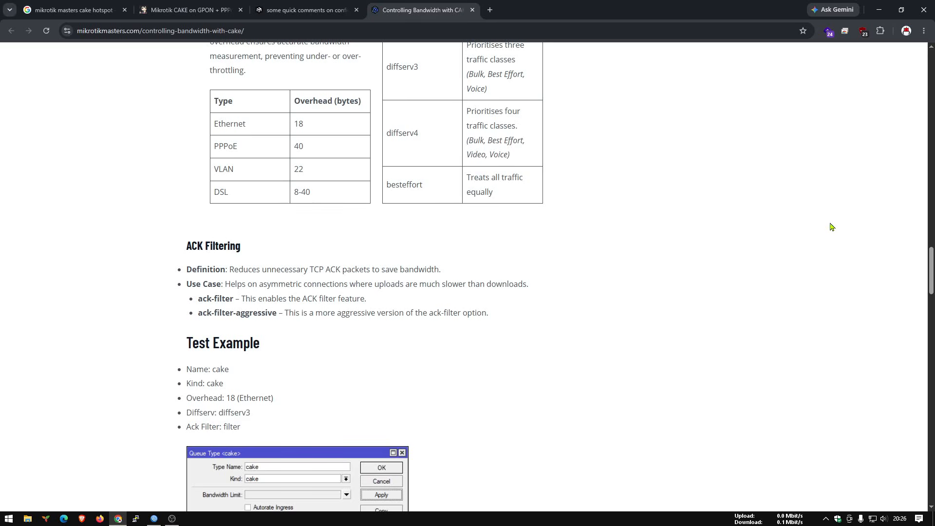
scroll(931, 266, up, 1)
scroll(931, 266, up, 2)
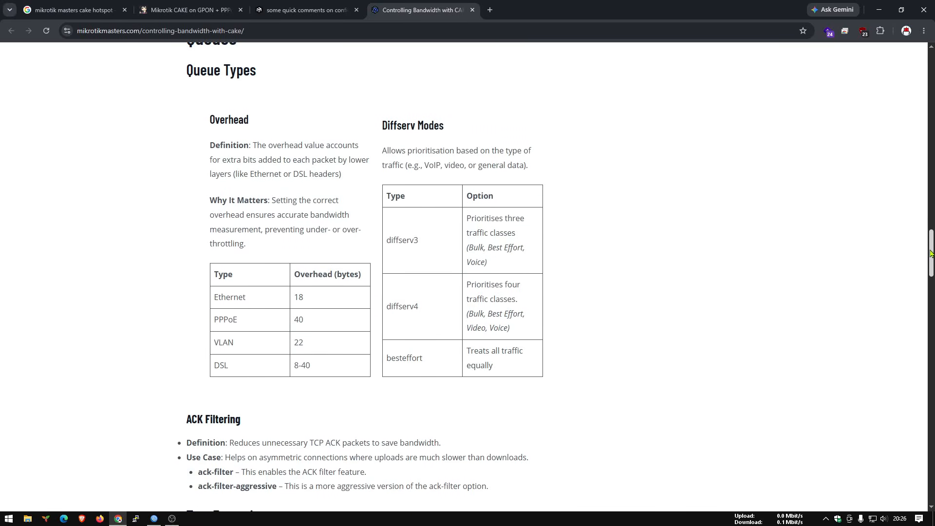
drag(126, 31, 163, 30)
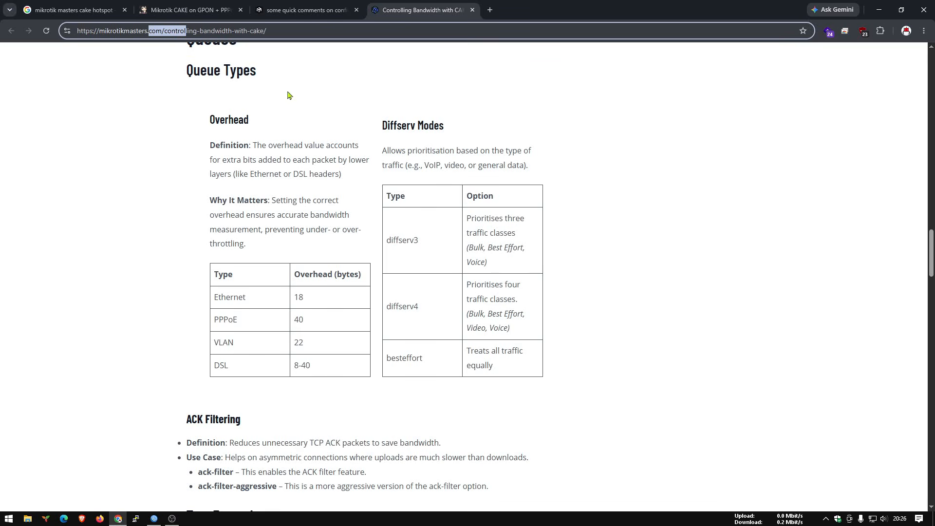
click(326, 94)
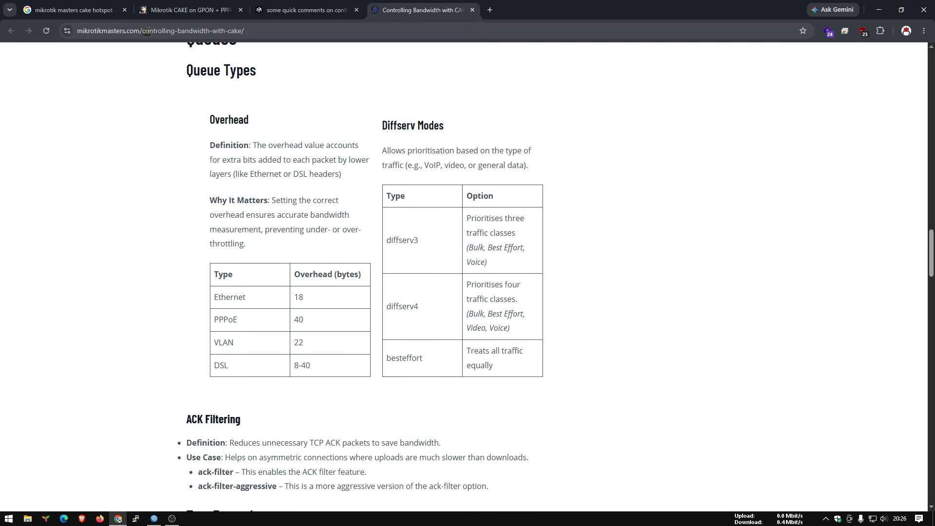
click(215, 32)
drag(269, 32, 240, 32)
Review the article's Traffic Matching and upload Mangle Rules sections, highlighting their headings
drag(932, 271, 899, 161)
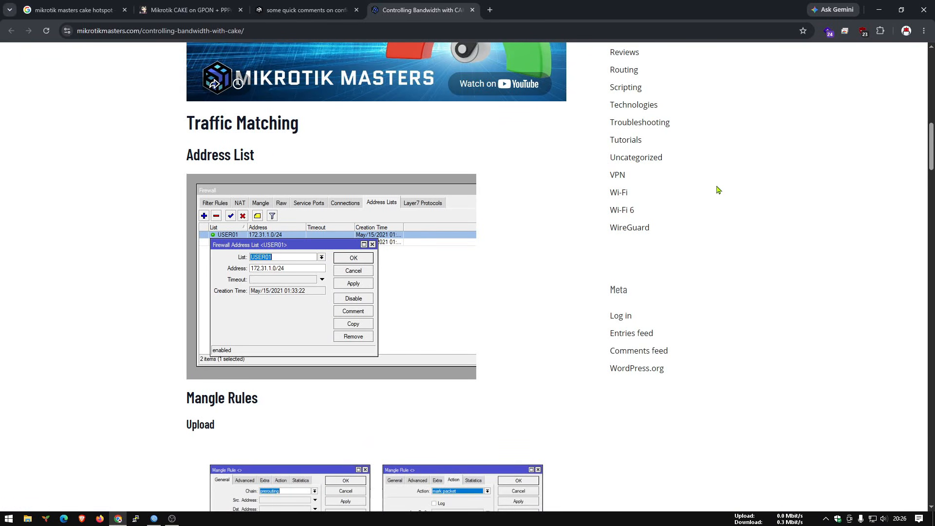
drag(169, 124, 342, 134)
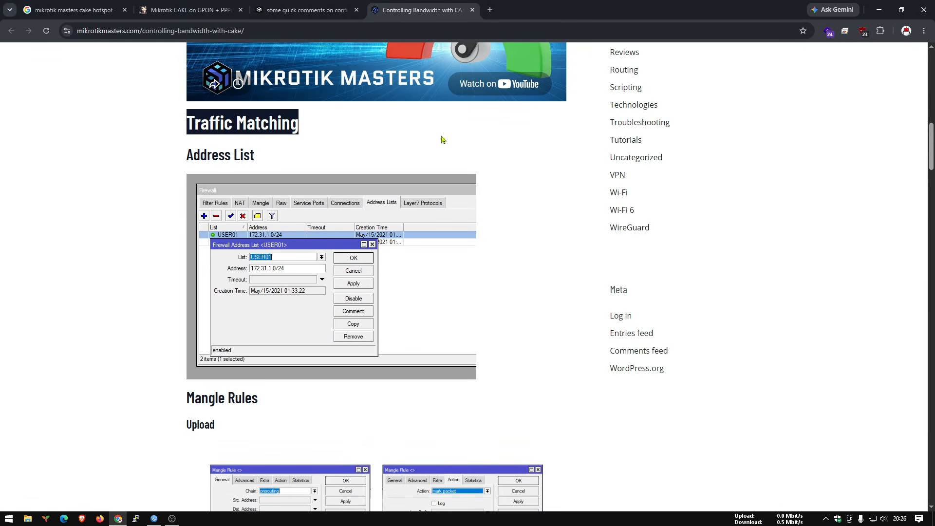
drag(931, 146, 929, 178)
scroll(929, 178, up, 2)
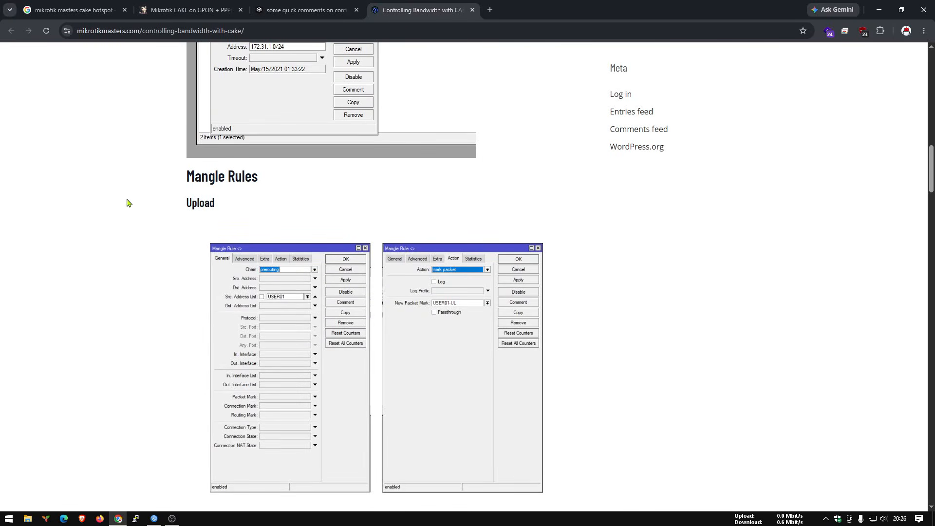
drag(183, 176, 321, 223)
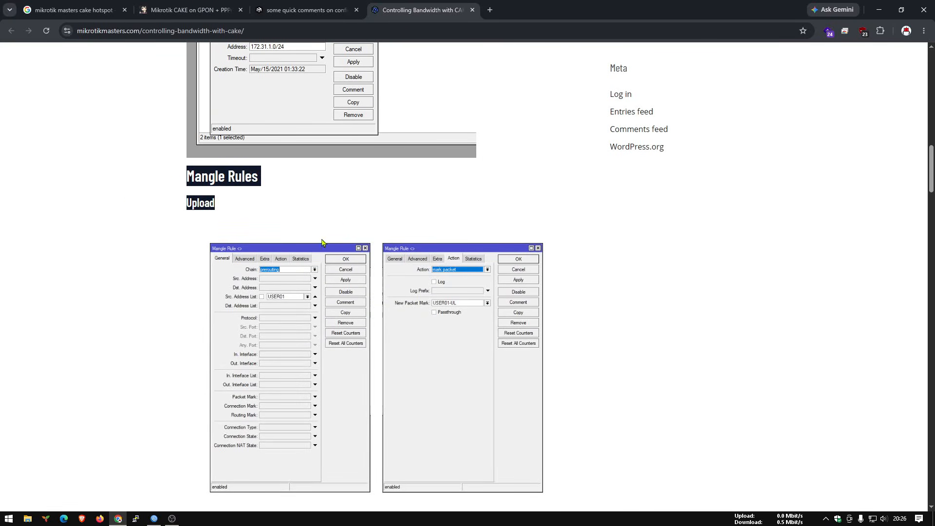
Examine the Queue Types section, highlighting the Overhead and Diffserv Modes headings
drag(931, 175, 777, 255)
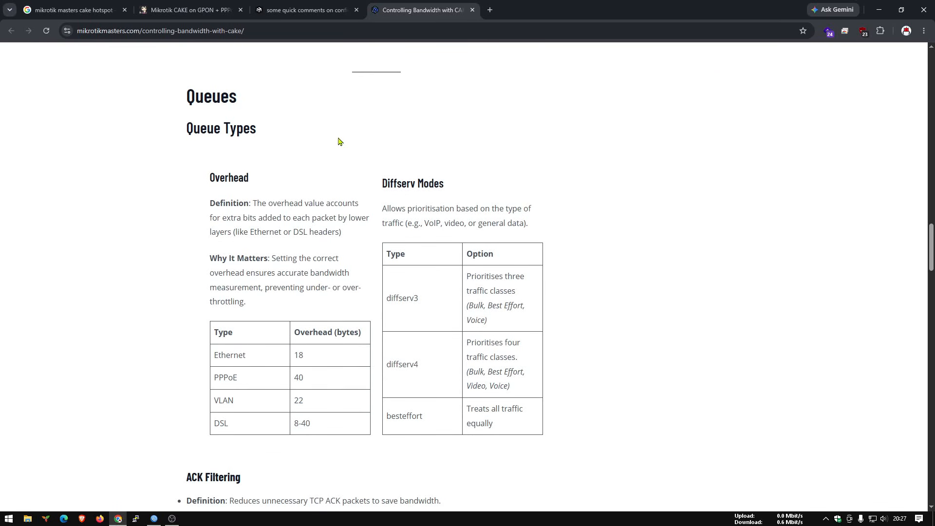
drag(187, 101, 279, 146)
click(268, 184)
drag(258, 183, 208, 181)
drag(451, 183, 380, 181)
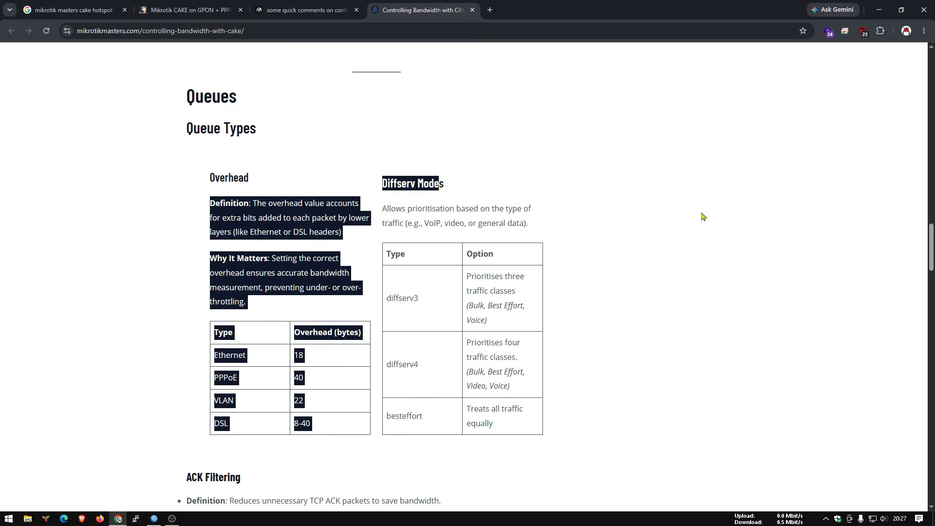
click(605, 194)
Read the ACK Filtering section, highlighting its definition and use case, and continue to the Test Example queue settings
drag(932, 244, 933, 257)
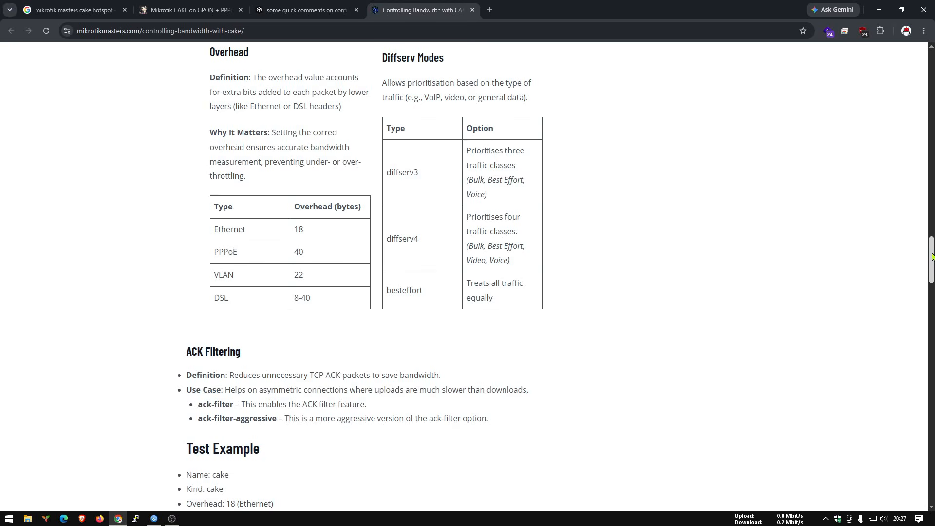
drag(932, 255, 932, 272)
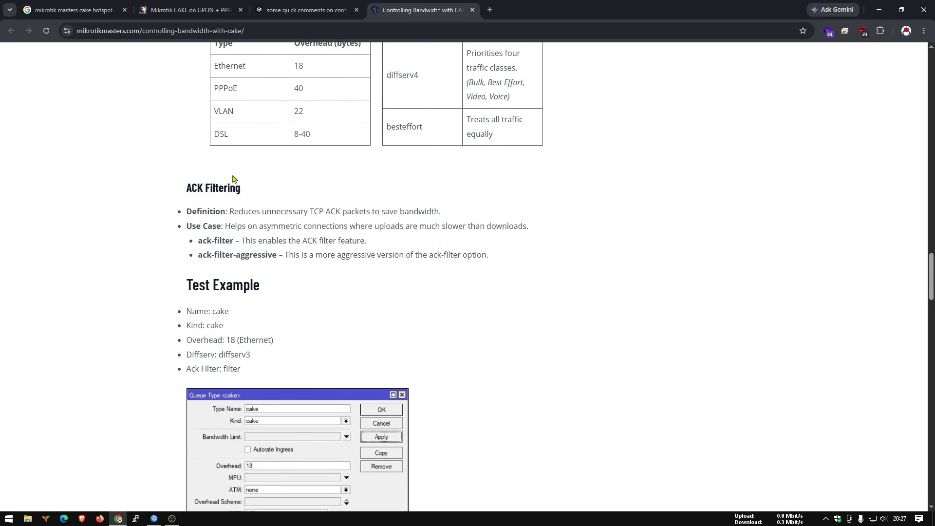
drag(179, 189, 295, 194)
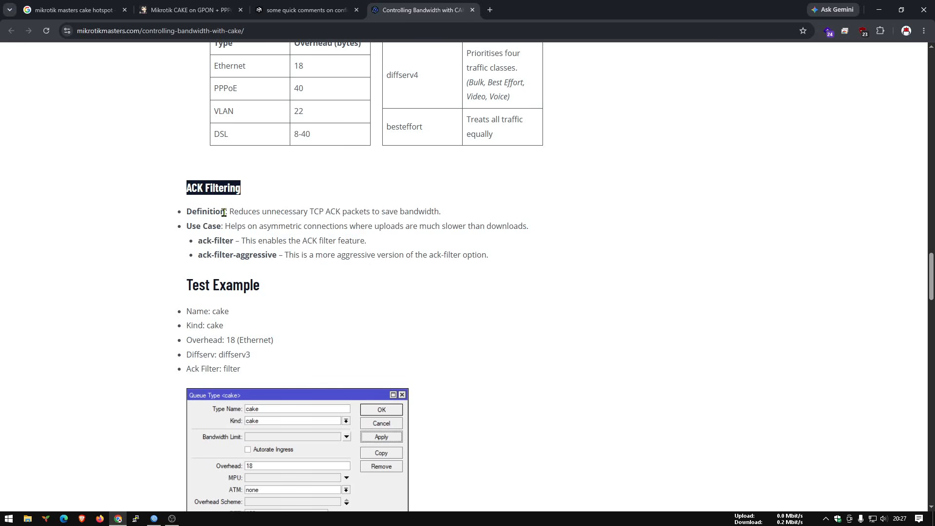
drag(230, 213, 437, 213)
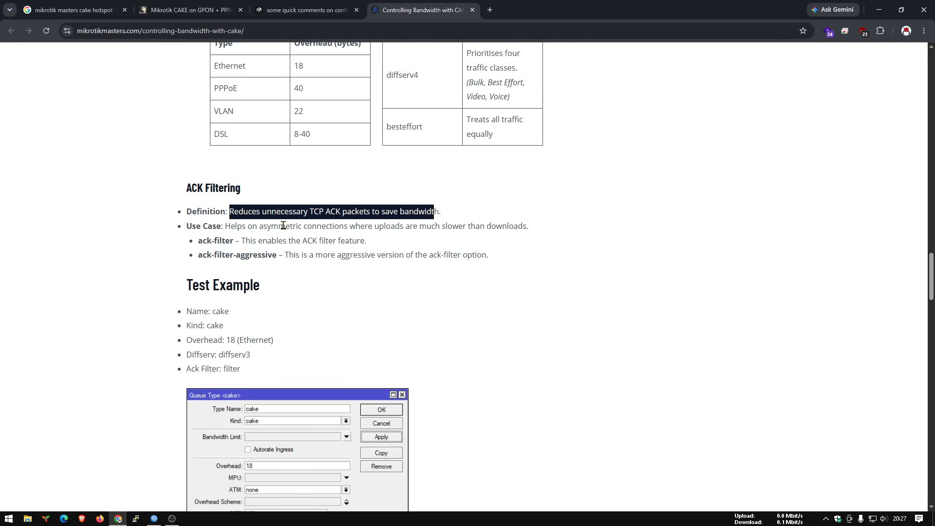
click(263, 226)
drag(185, 228, 329, 226)
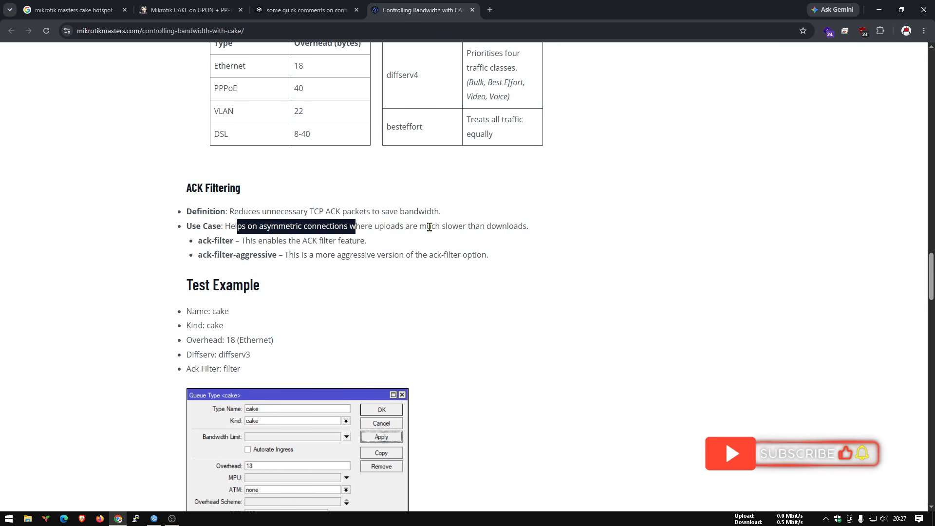
drag(466, 227, 525, 227)
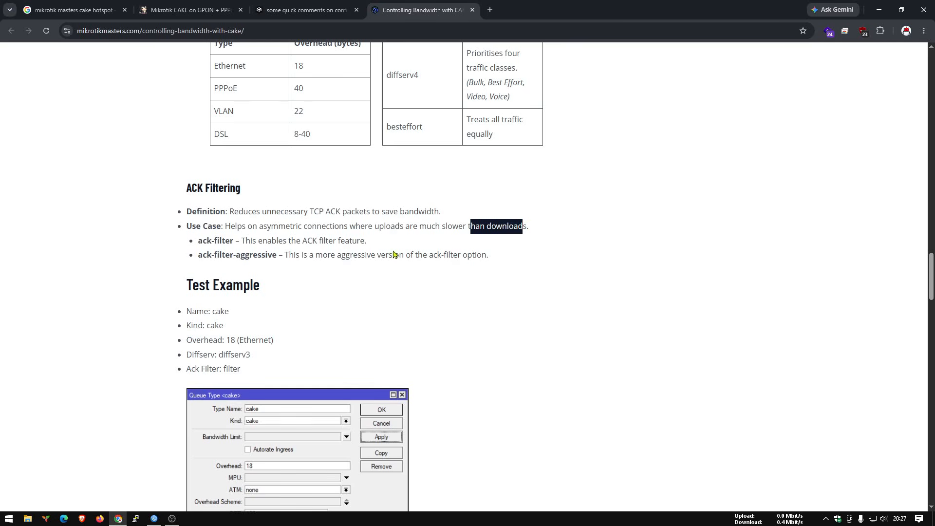
scroll(395, 254, down, 3)
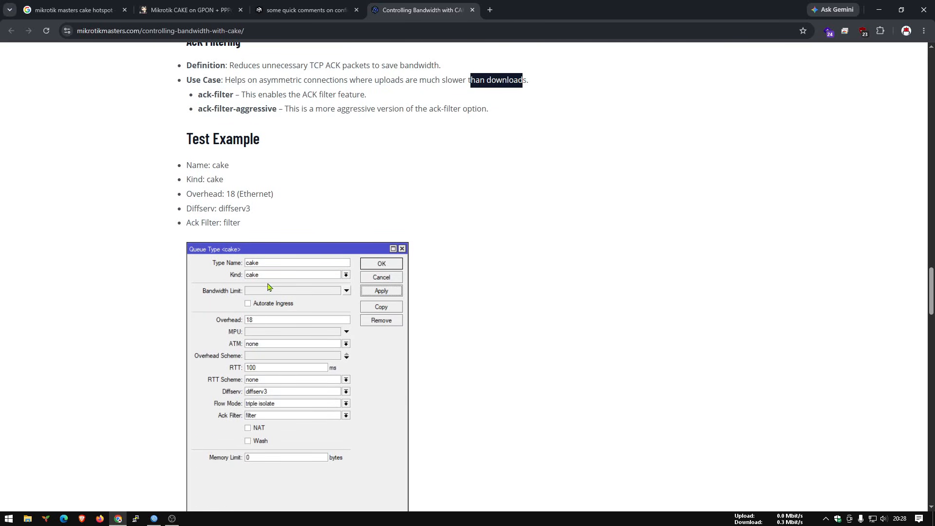
Review the article's Test Example list, highlighting its heading and the name, kind, overhead, diffserv and ACK filter entries
drag(183, 134, 310, 149)
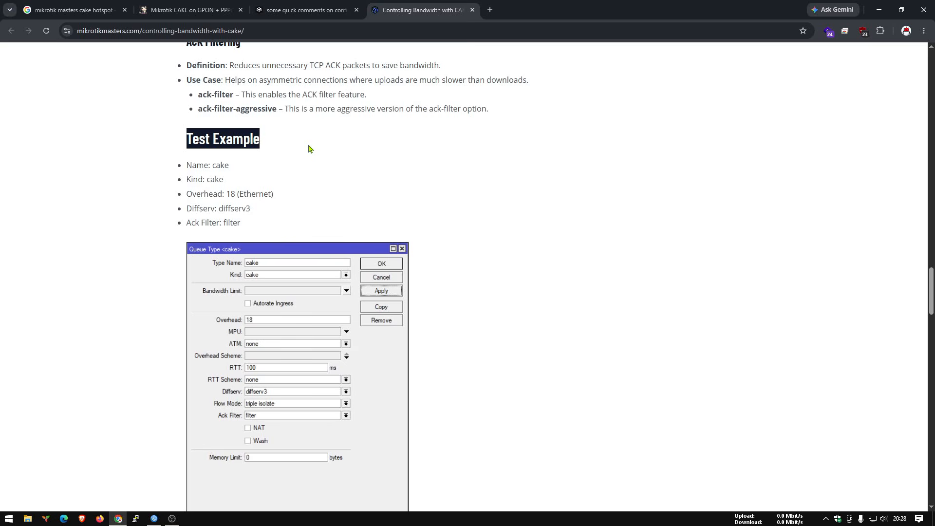
triple_click(223, 167)
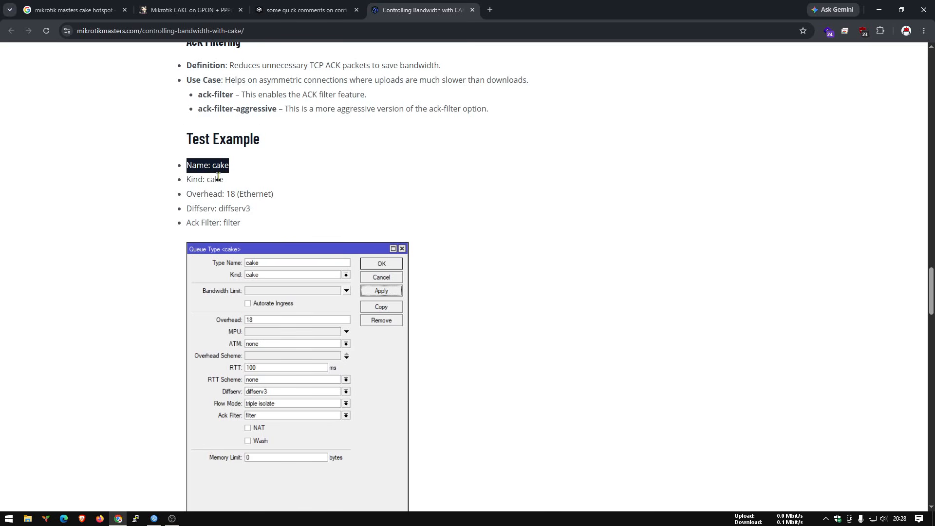
click(258, 189)
drag(224, 179, 270, 192)
click(276, 196)
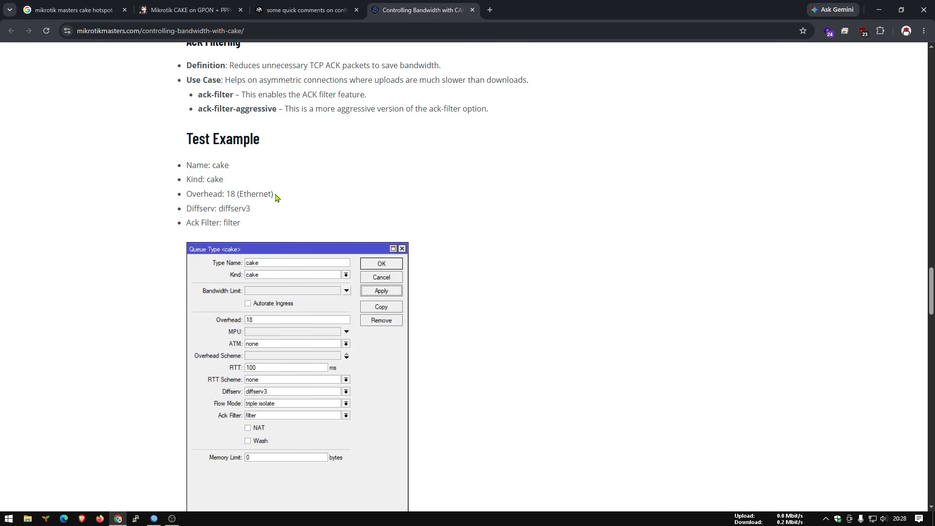
drag(267, 211, 222, 222)
Examine the example CAKE queue type dialog and the Queue Tree upload and download queue settings below it
scroll(357, 228, down, 7)
scroll(357, 227, down, 2)
scroll(357, 228, up, 7)
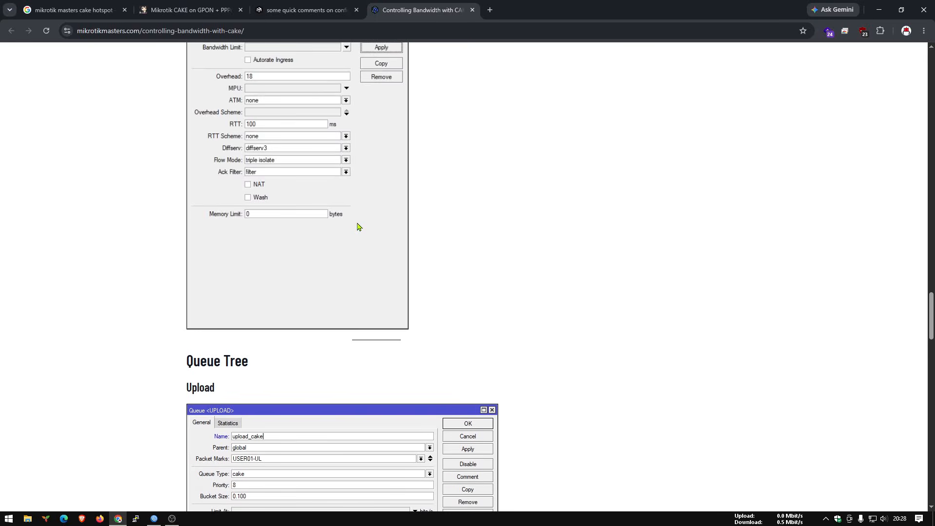
scroll(358, 228, down, 4)
scroll(357, 228, down, 5)
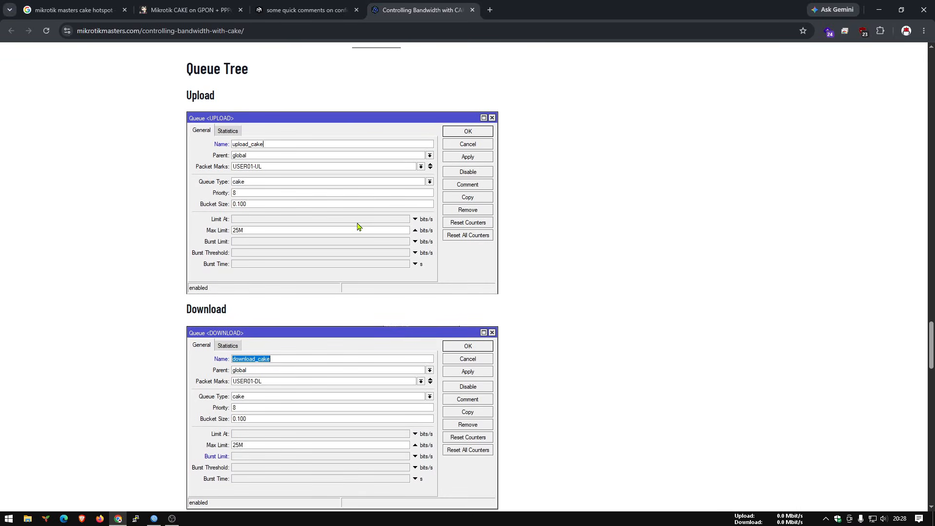
scroll(328, 201, down, 4)
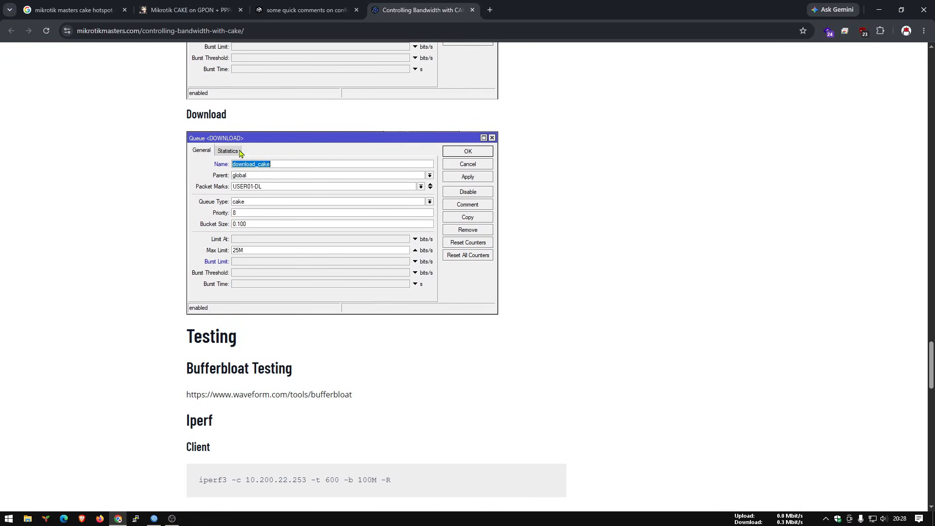
Review the Testing section, highlighting the Waveform bufferbloat test address and the Iperf heading
scroll(274, 211, down, 3)
drag(374, 251, 161, 238)
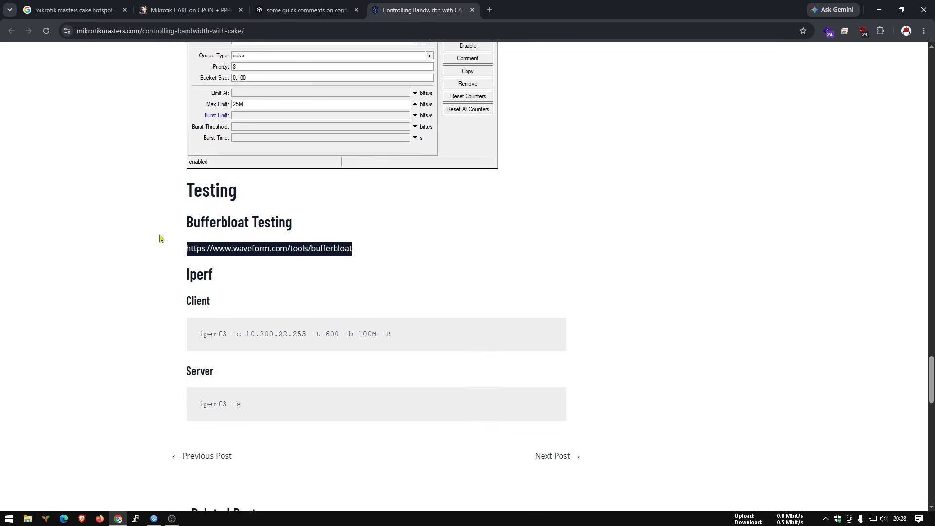
drag(185, 271, 237, 280)
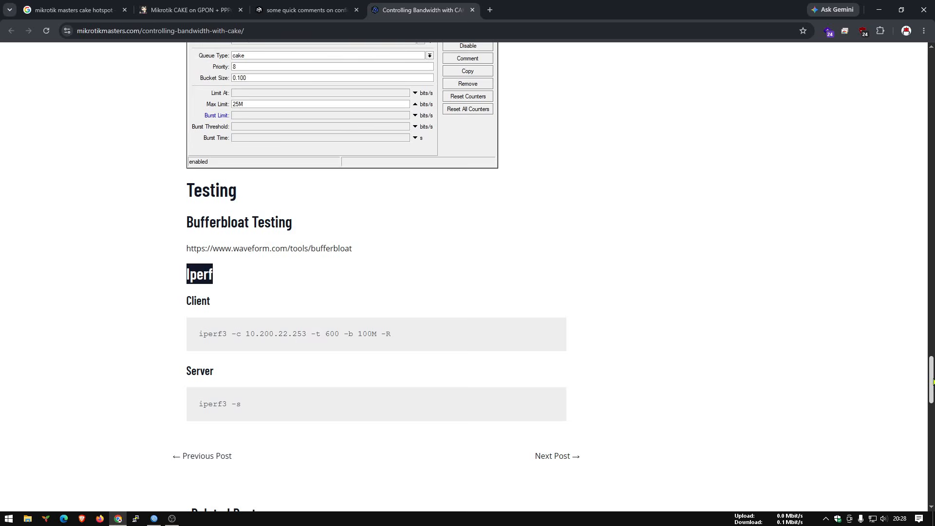
Return to the article's Queue Types section and highlight its Overhead and Diffserv Modes headings
drag(930, 380, 918, 244)
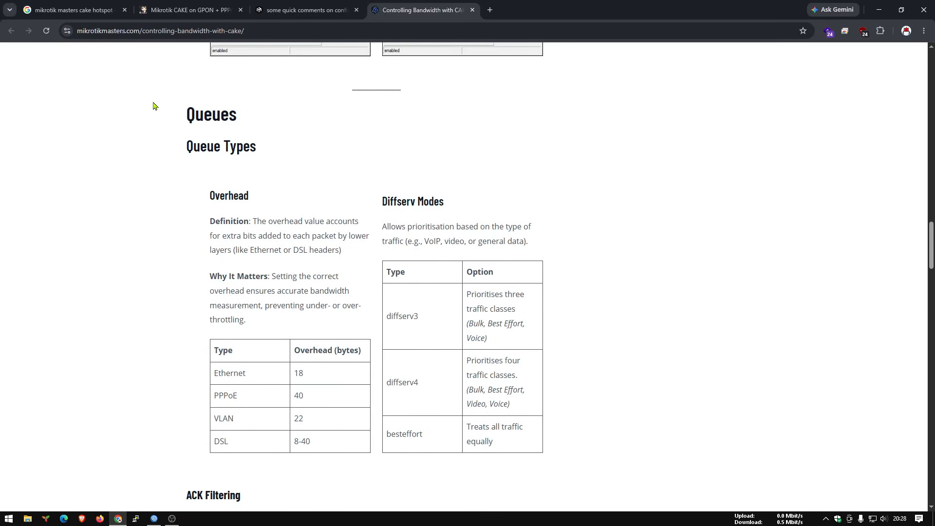
drag(180, 109, 553, 293)
click(568, 293)
drag(203, 189, 253, 211)
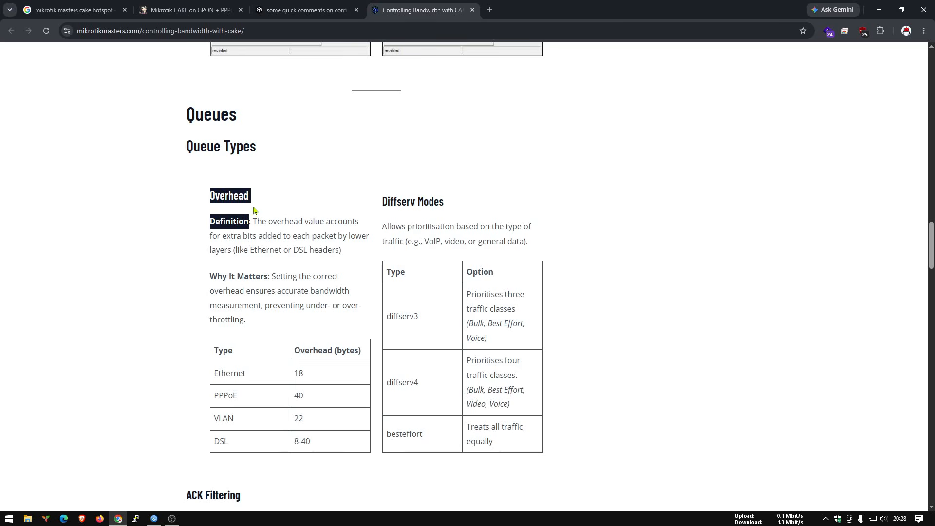
click(387, 207)
drag(387, 207, 470, 207)
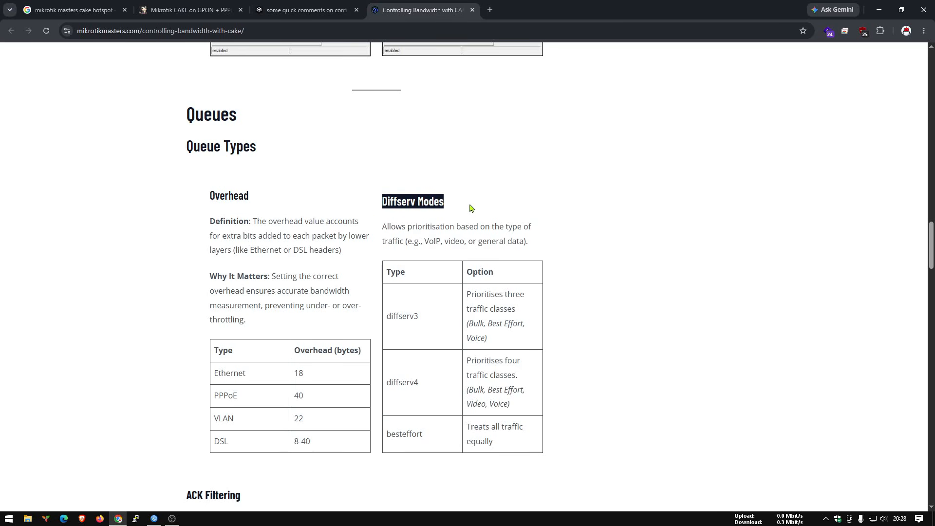
click(377, 202)
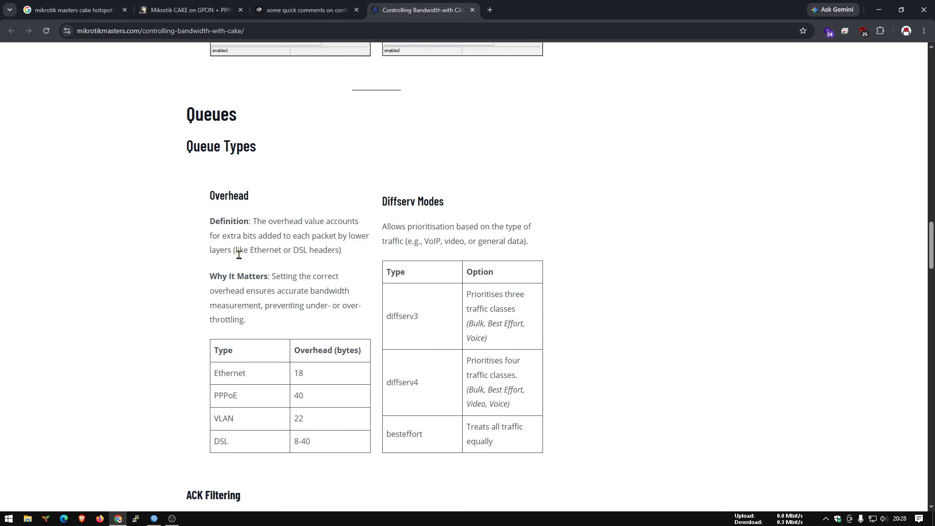
Read the Overhead definition and the Why It Matters explanation, highlighting the key phrases on headers, correct overhead and throttling
drag(235, 249, 342, 252)
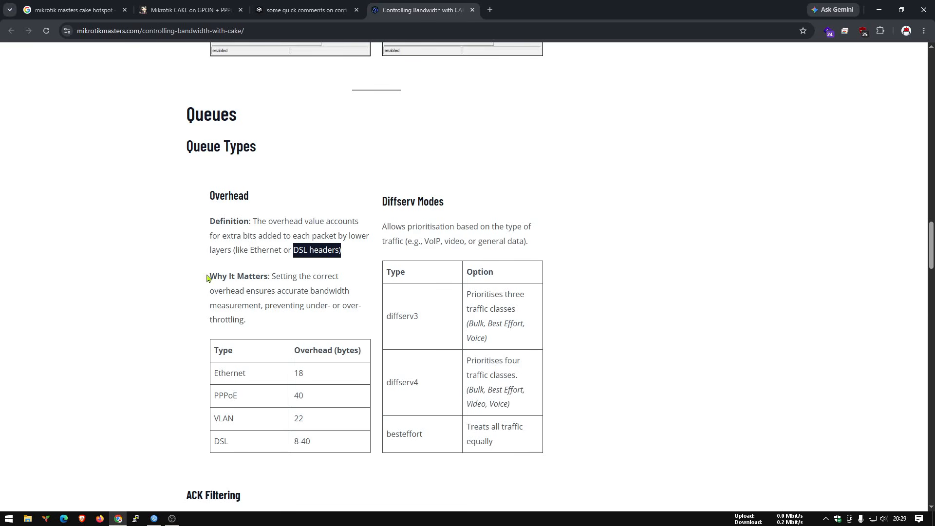
drag(207, 278, 358, 281)
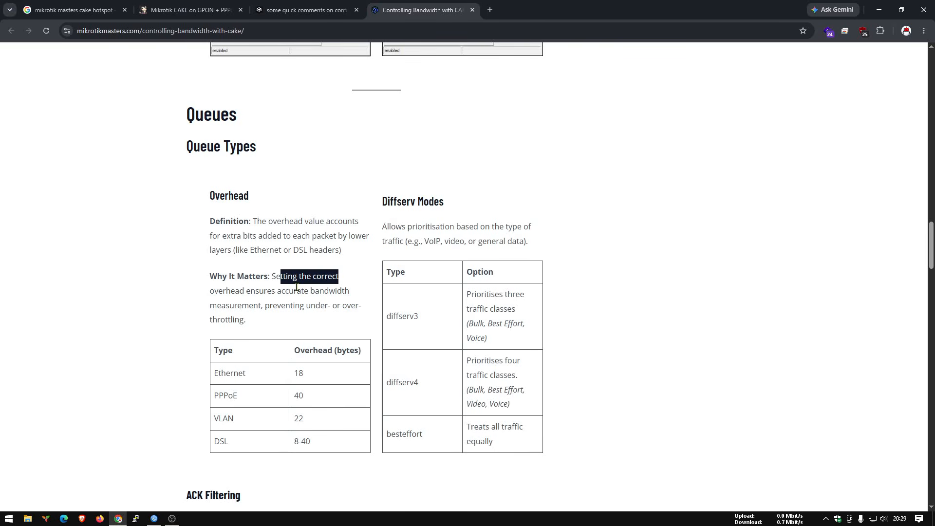
drag(266, 306, 360, 306)
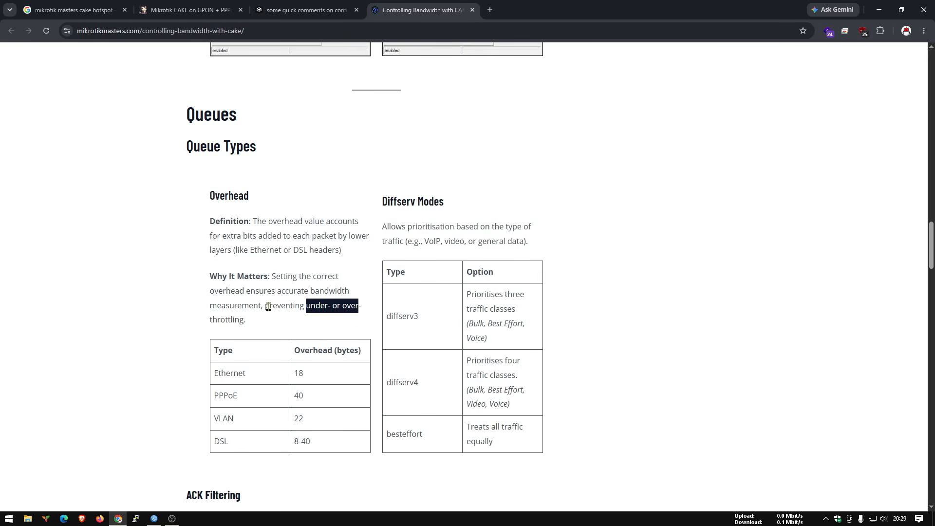
scroll(289, 315, down, 1)
click(227, 306)
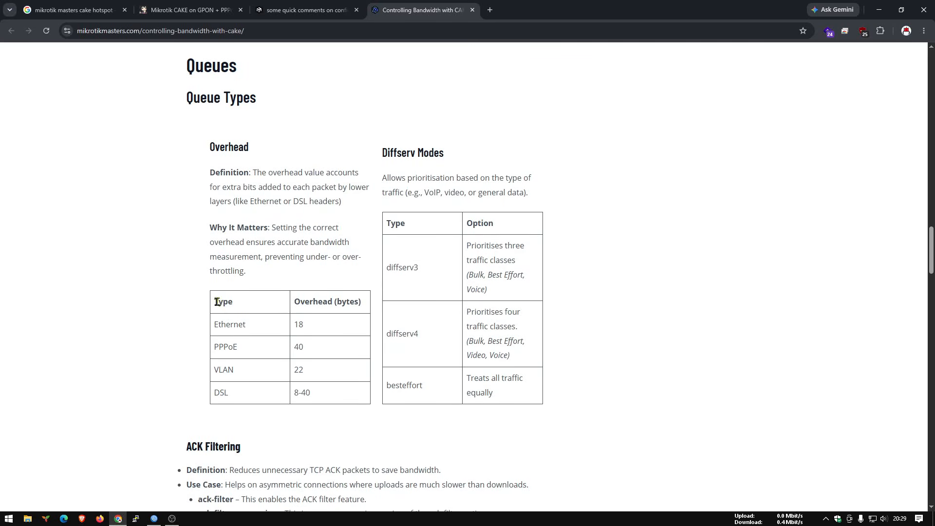
Examine the overhead table by connection type, highlighting the Ethernet, PPPoE, VLAN and DSL rows
drag(218, 301, 327, 306)
drag(251, 326, 214, 324)
drag(252, 353, 206, 394)
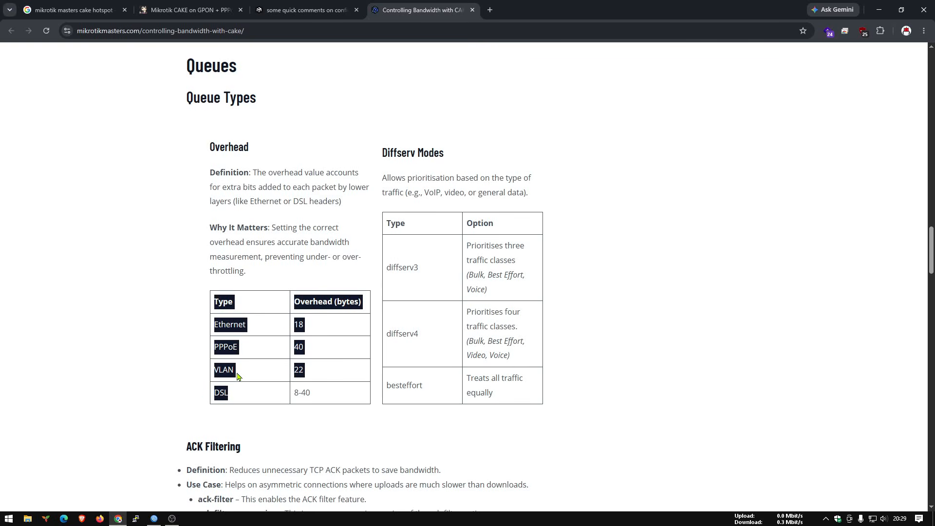
click(264, 373)
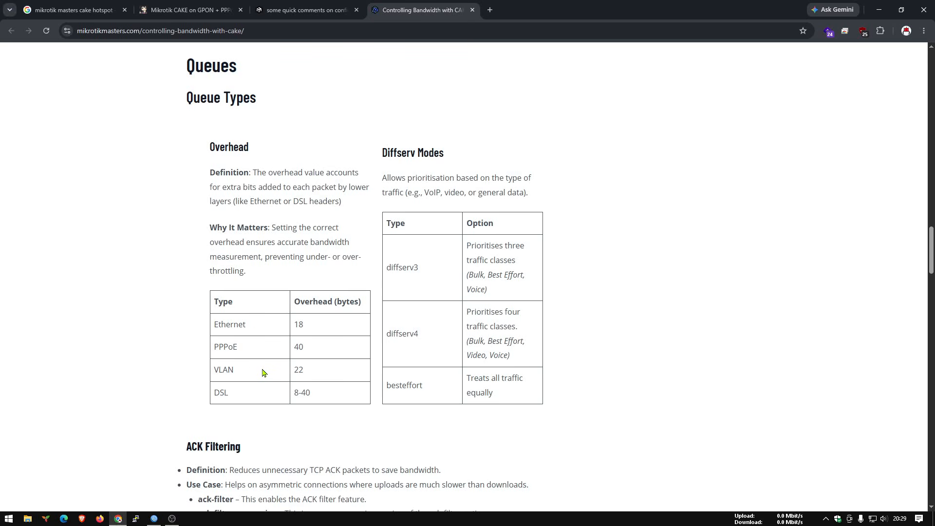
drag(251, 372, 213, 374)
Switch to WinBox, check the vlan-Hotspot interface's VLAN ID, then close the interface list and reposition the ping terminal
click(153, 519)
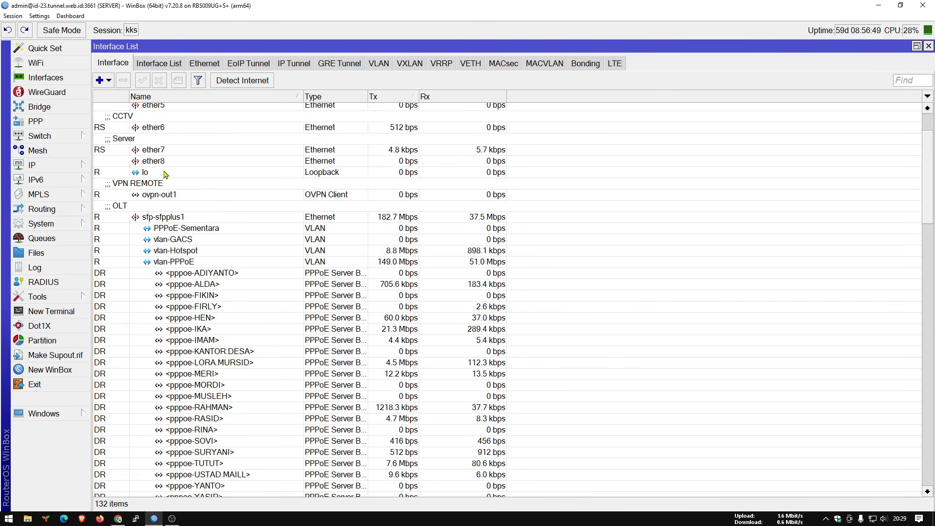
double_click(194, 251)
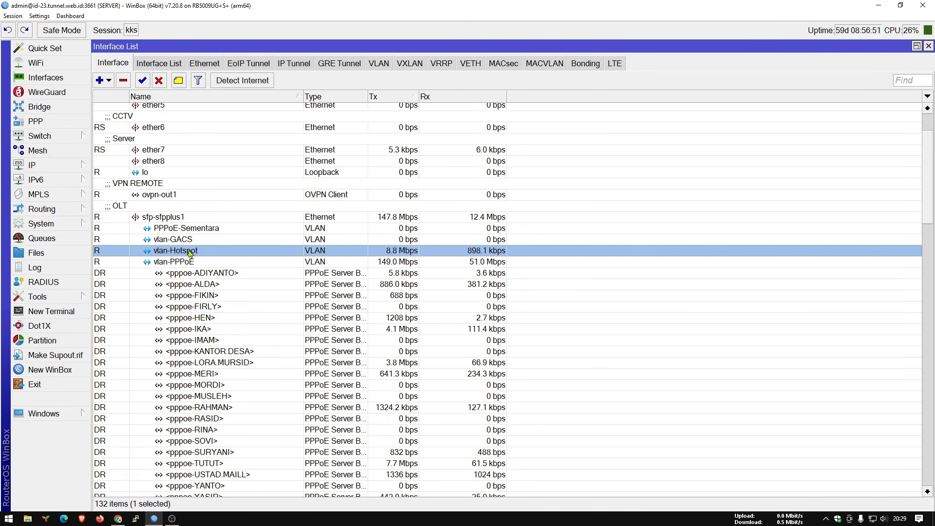
click(311, 156)
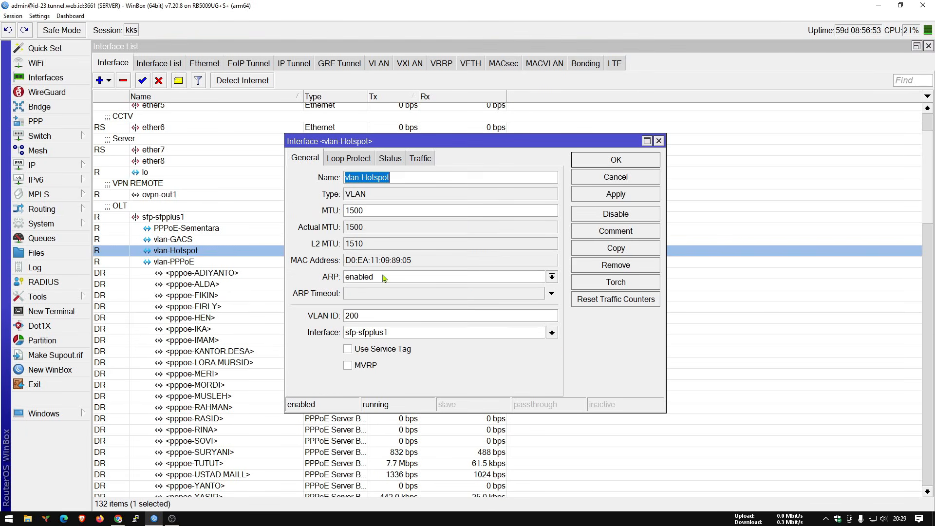
double_click(377, 317)
click(659, 142)
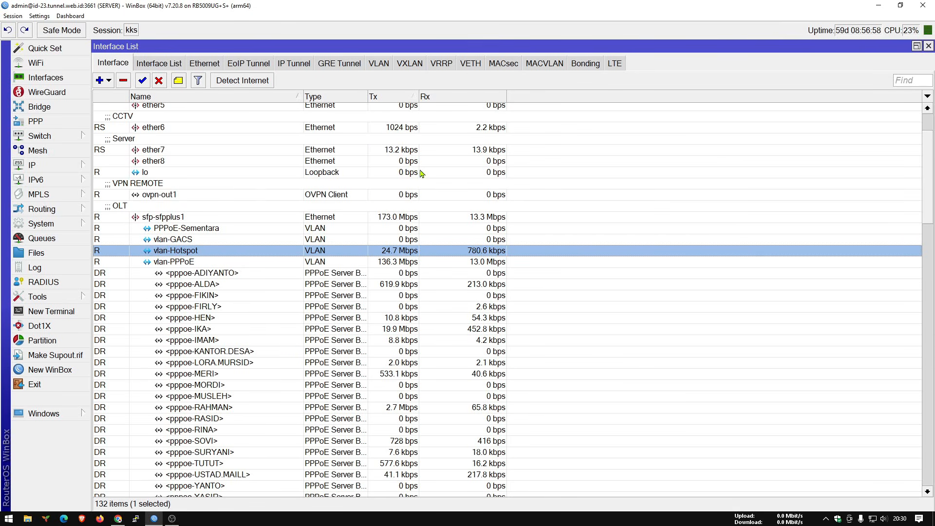
click(929, 46)
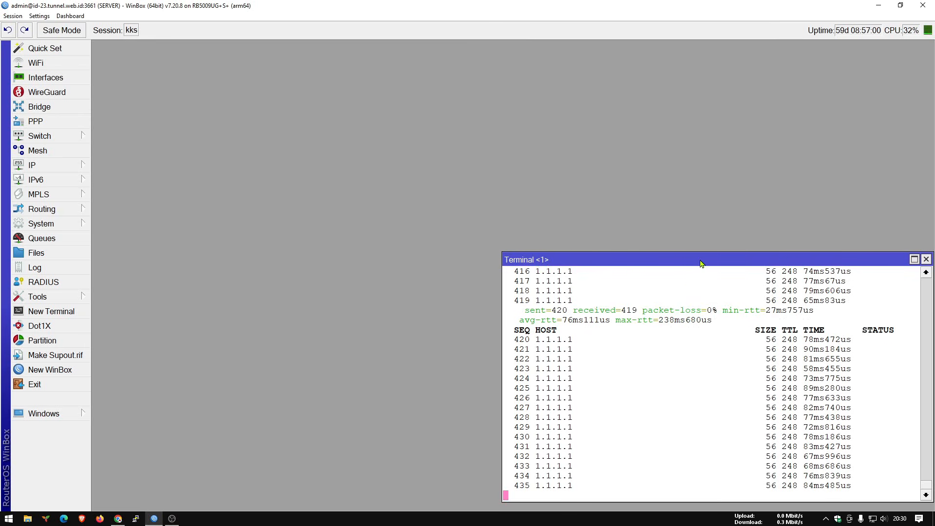
drag(703, 261, 680, 113)
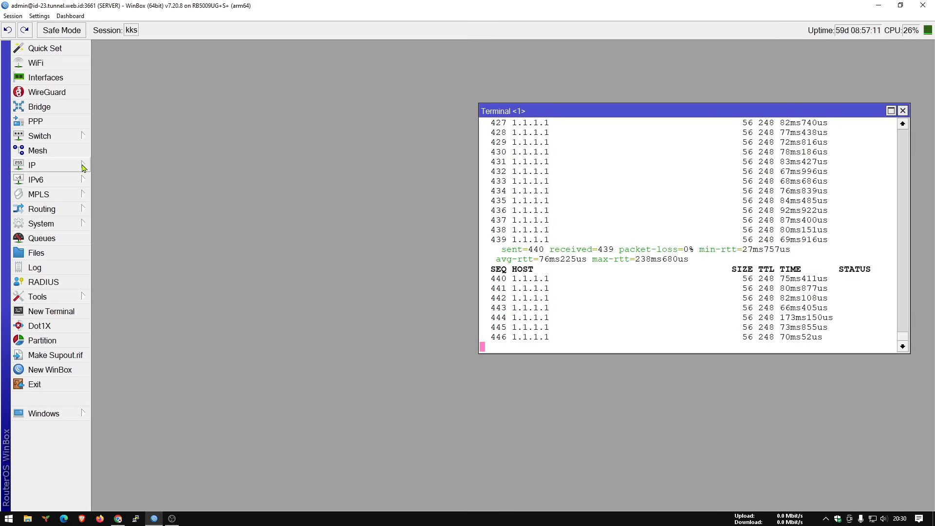
Open the maximized Hotspot server list and inspect hotspot1's Addresses Per MAC and IP of DNS Name settings
click(83, 167)
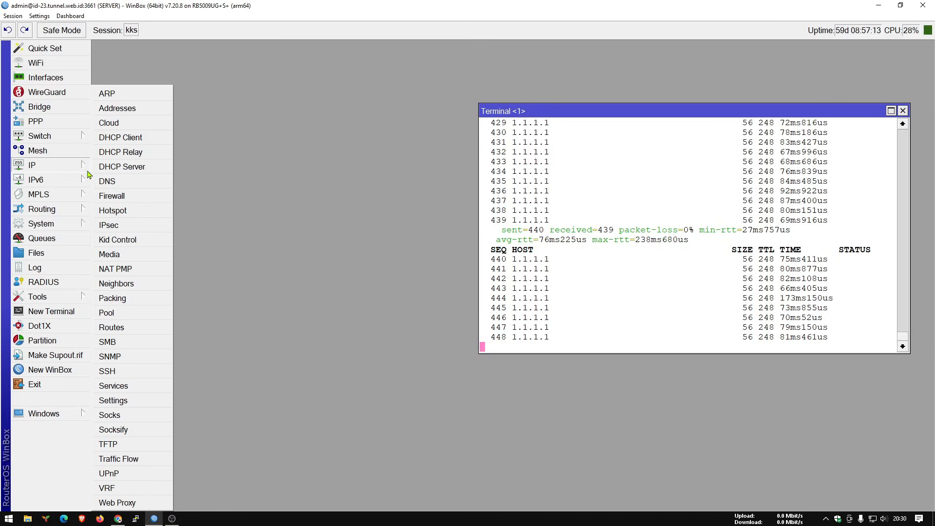
click(114, 216)
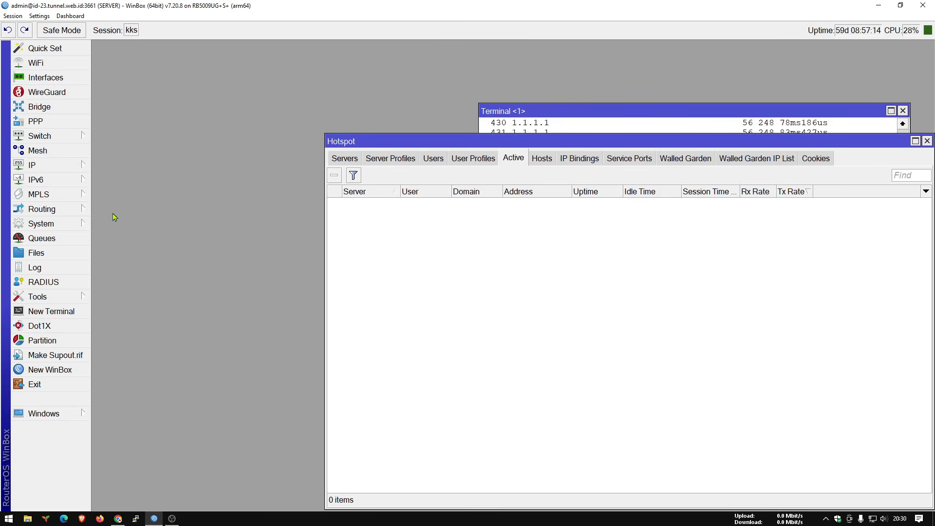
double_click(413, 143)
click(112, 64)
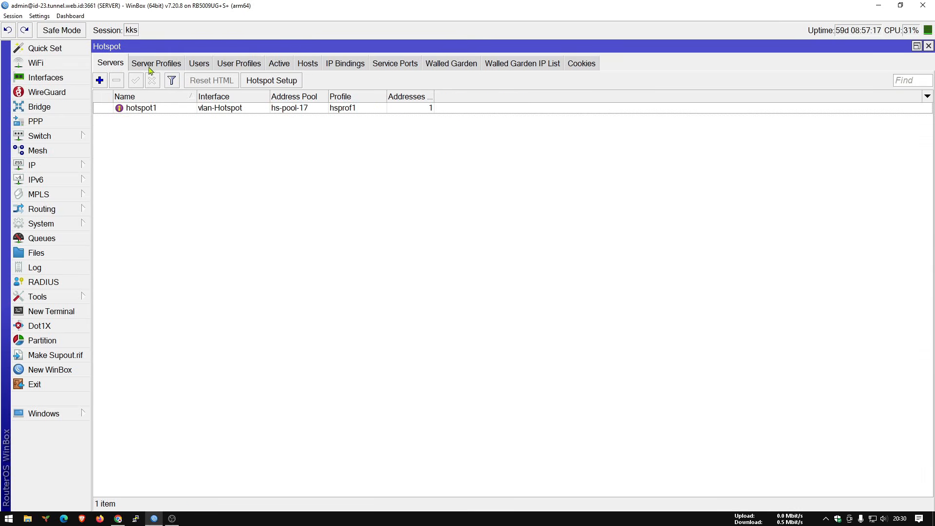
double_click(171, 110)
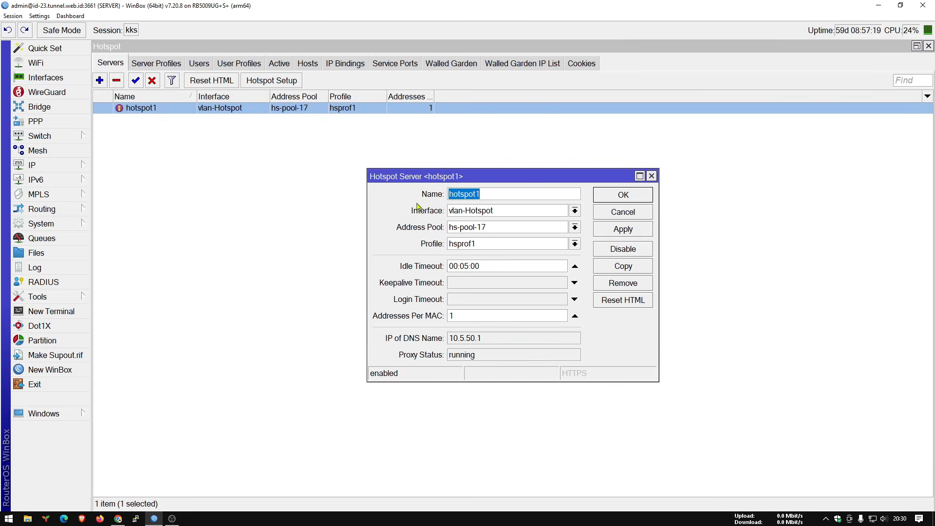
double_click(468, 317)
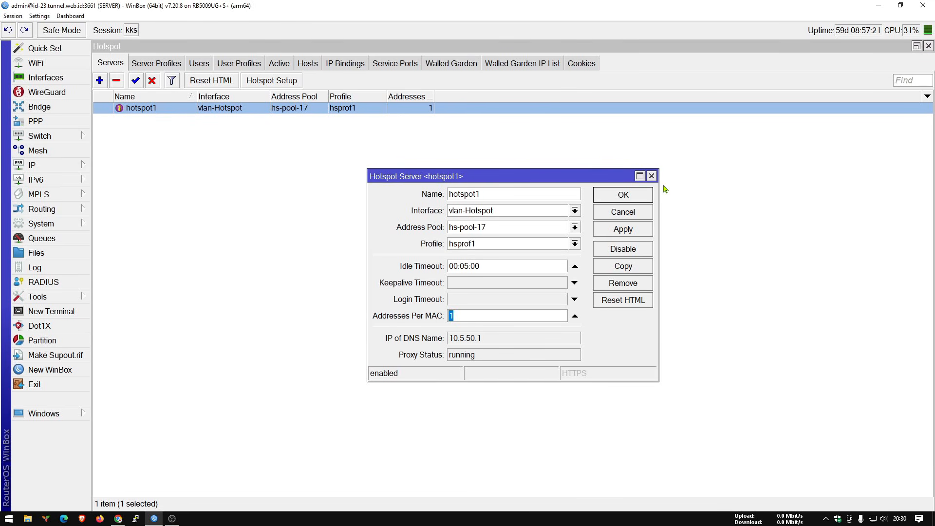
double_click(493, 341)
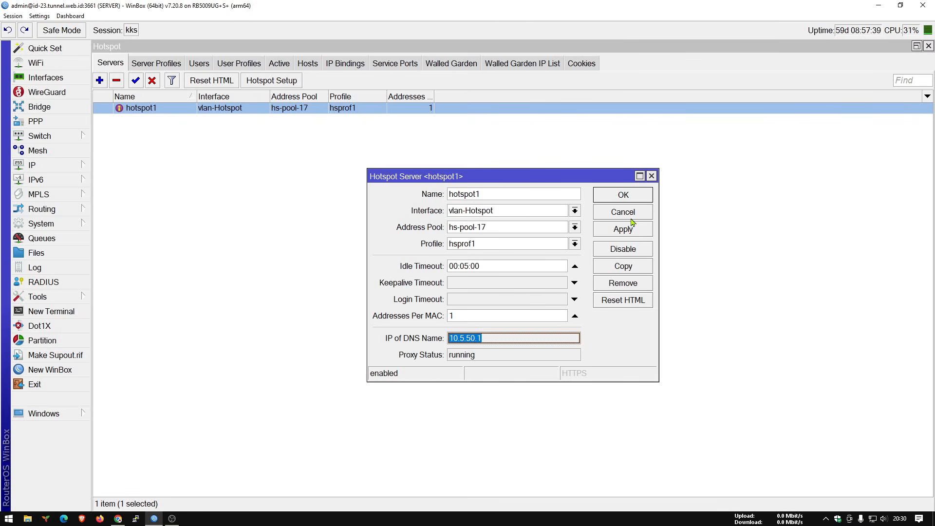
click(652, 176)
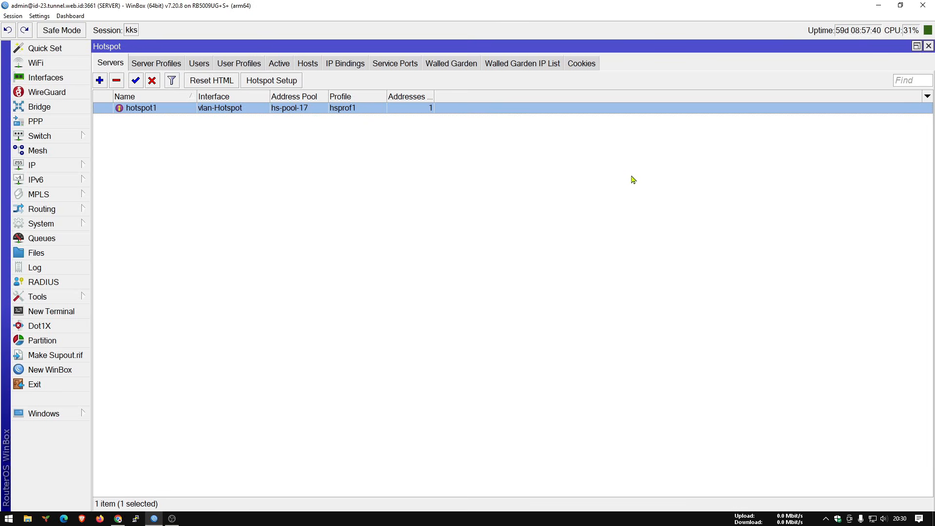
Turn off HTTPS login in the hsprof1 hotspot server profile and save the profile
click(177, 70)
double_click(215, 120)
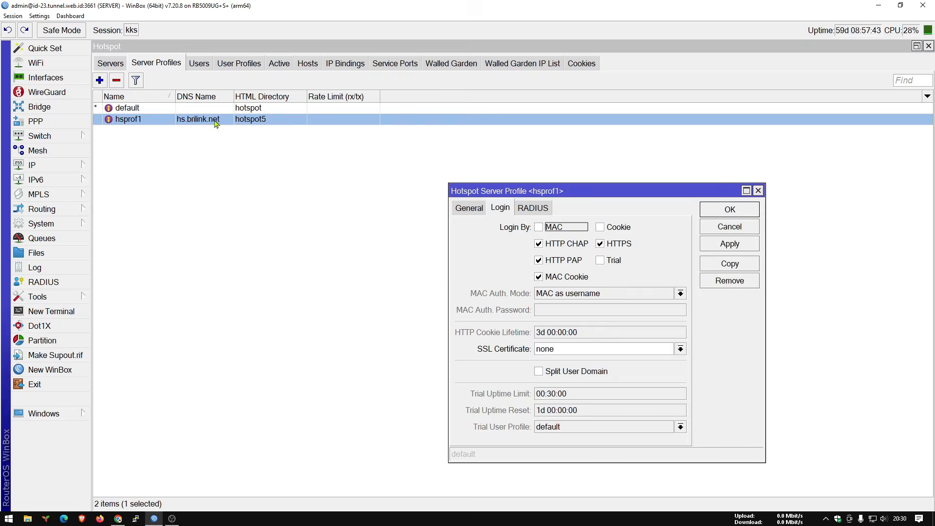
drag(548, 191, 404, 157)
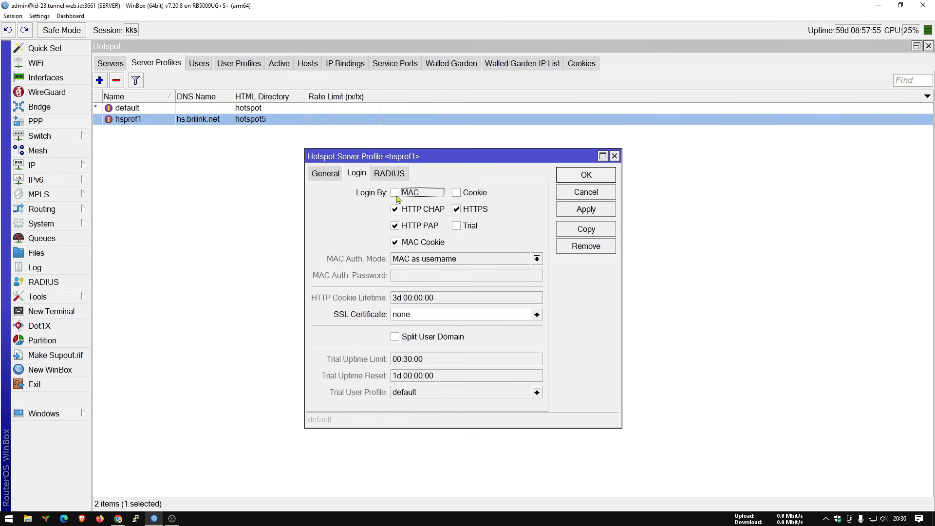
click(456, 208)
click(598, 175)
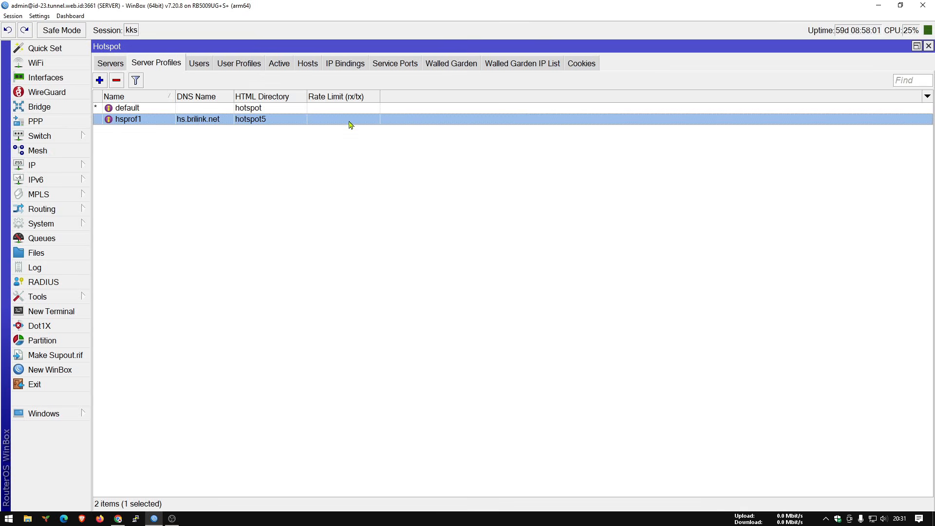
Look over the hotspot users and user profiles, and open the queue list with its window moved aside
click(202, 69)
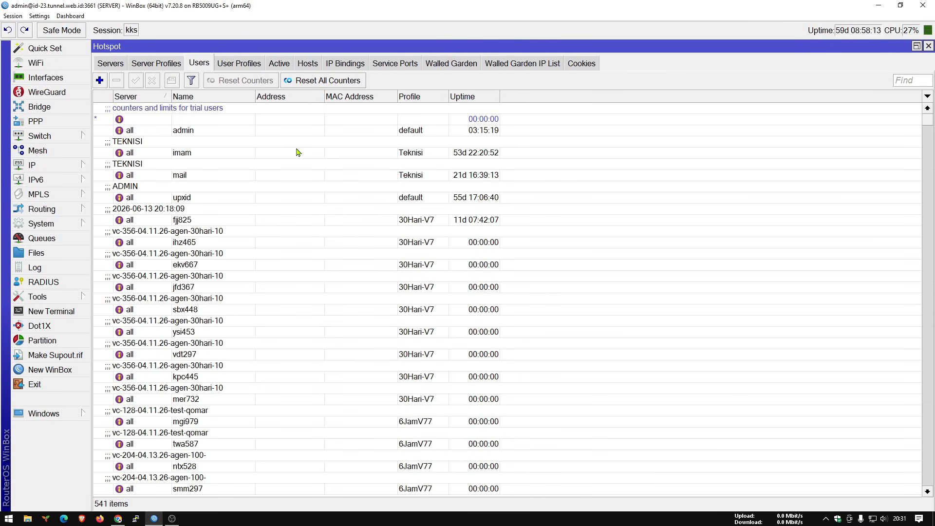
click(239, 64)
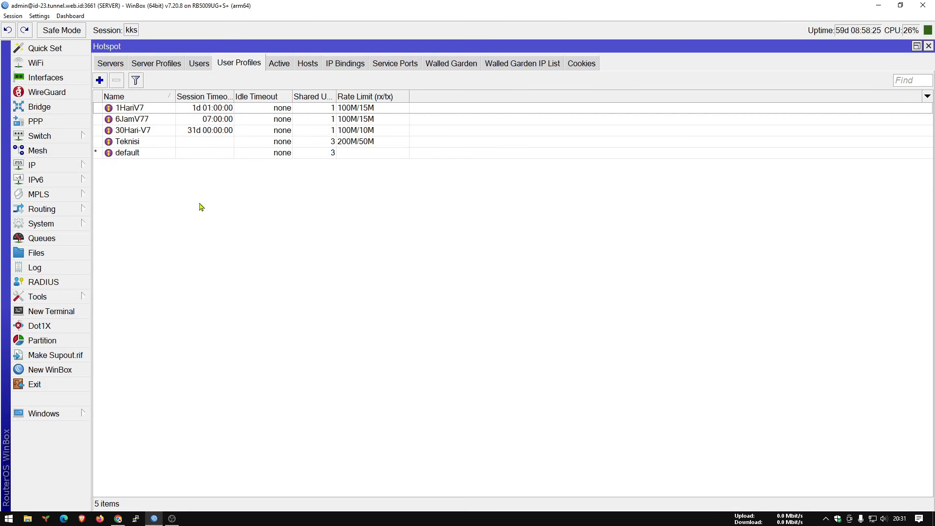
click(47, 238)
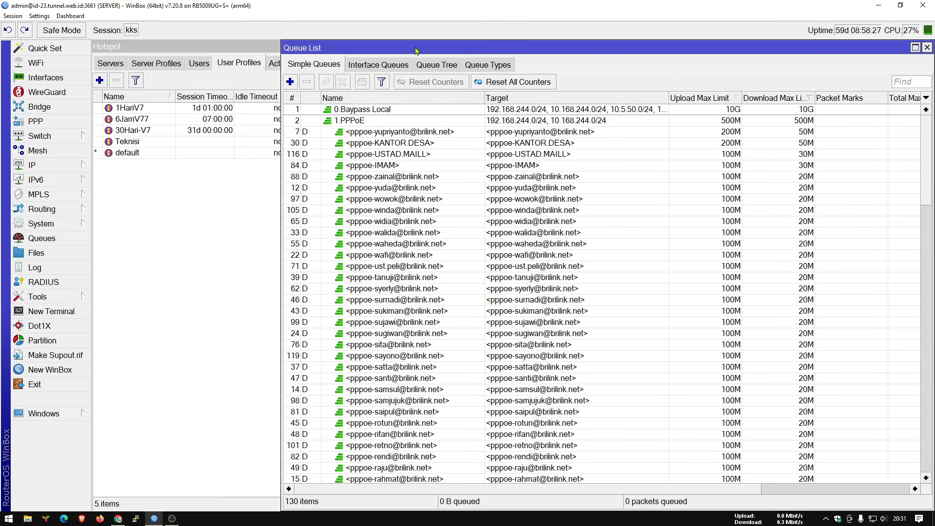
drag(416, 50, 288, 51)
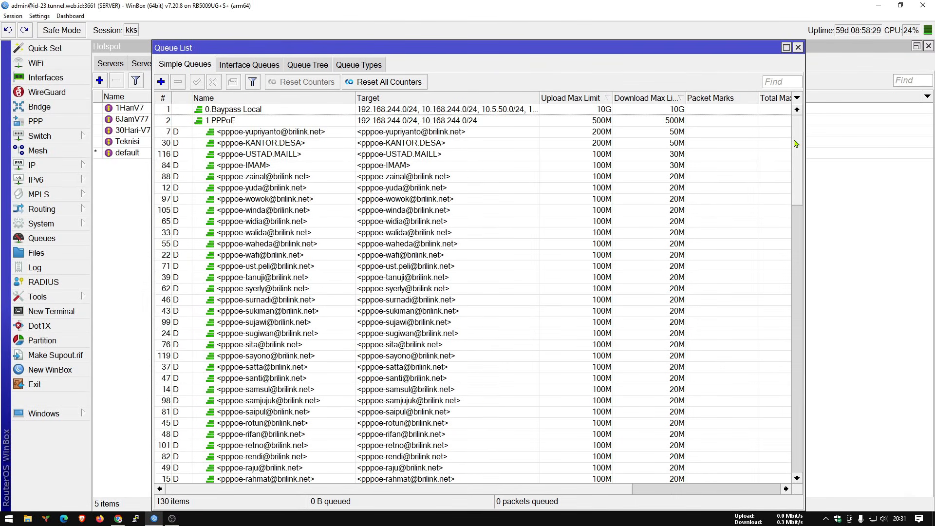
Check the 0.Baypass Local entry and the general settings of the 1.PPPoE simple queue, and close the queue without changes
drag(796, 144, 781, 122)
click(536, 115)
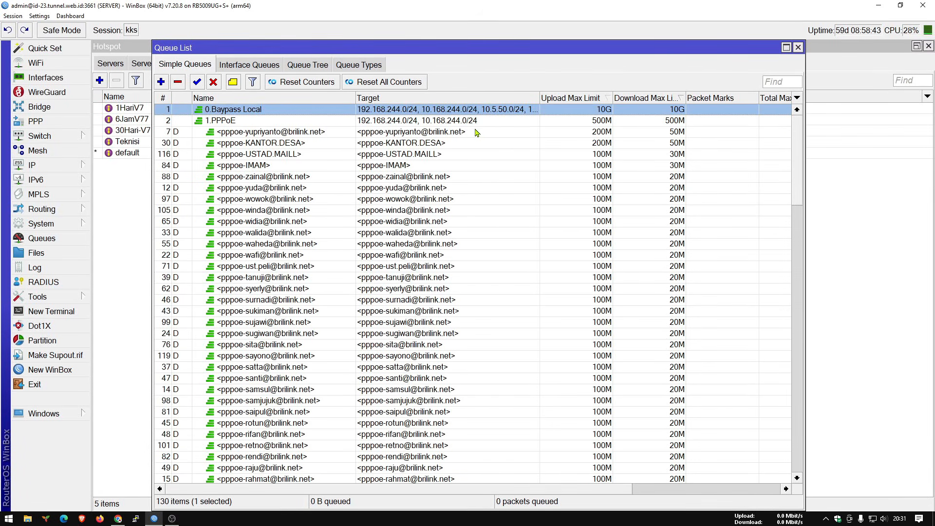
click(476, 125)
double_click(476, 124)
click(320, 188)
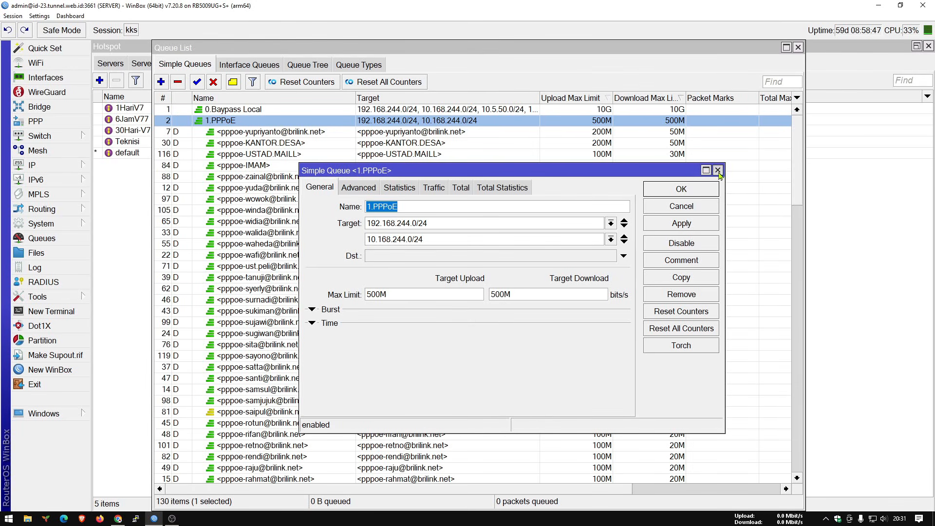
click(718, 170)
Review the custom cake entries in the queue types list and inspect the settings of cake2
click(373, 66)
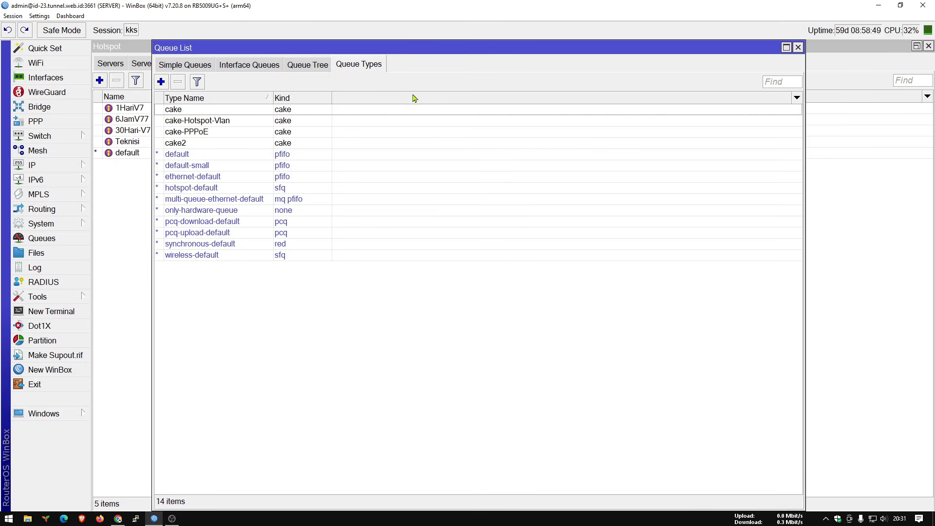
click(197, 121)
click(198, 133)
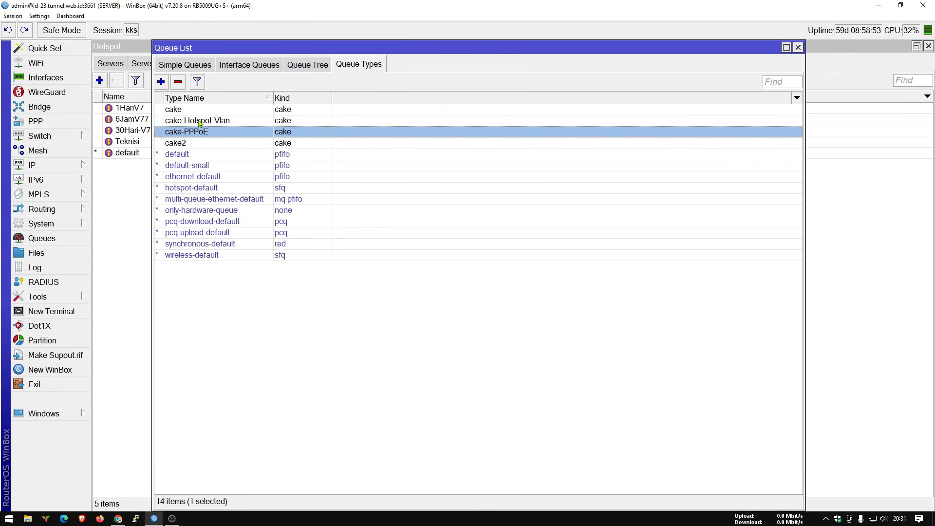
click(198, 121)
click(187, 110)
click(189, 144)
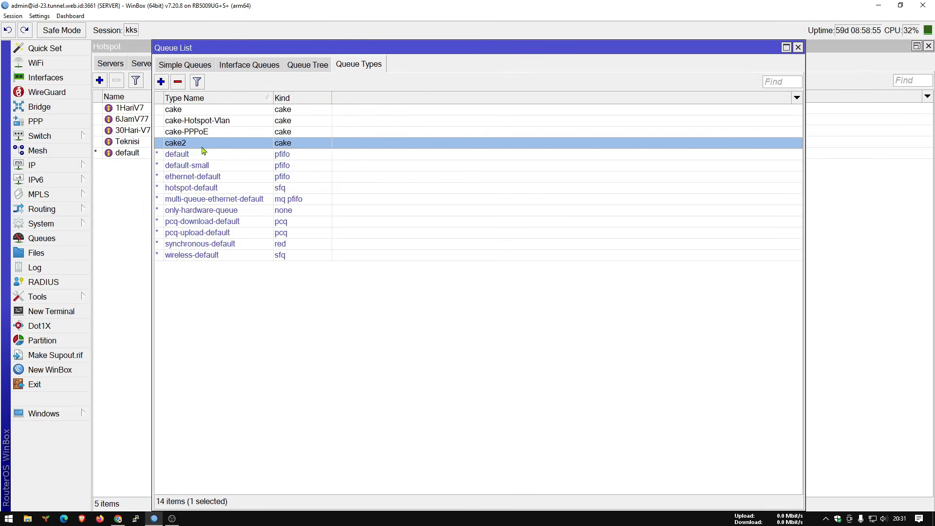
double_click(203, 146)
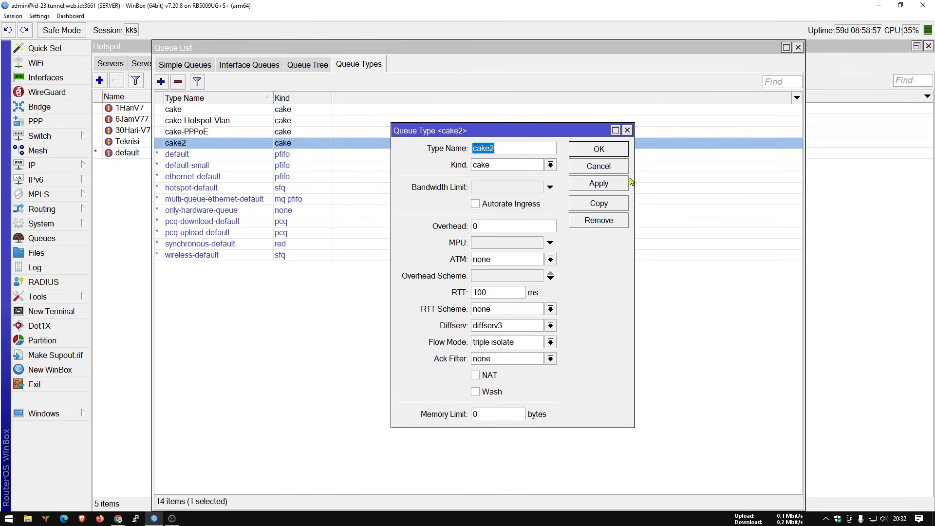
click(627, 130)
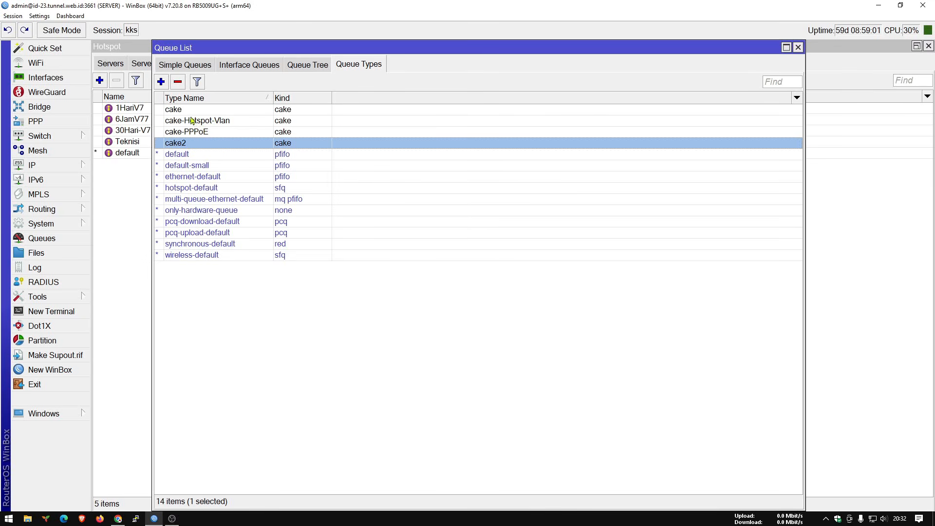
click(161, 82)
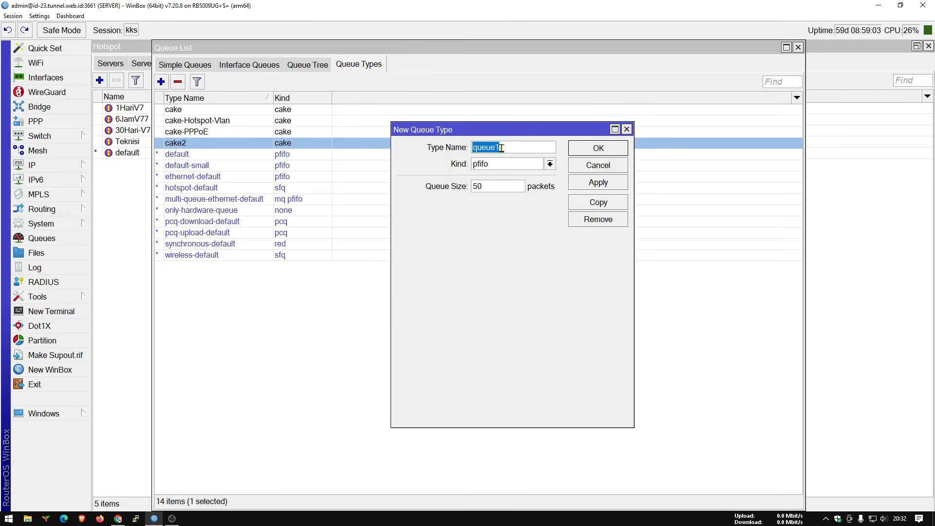
text(k)
key(BackSpace)
text(cae)
text(ke-hospot)
click(479, 165)
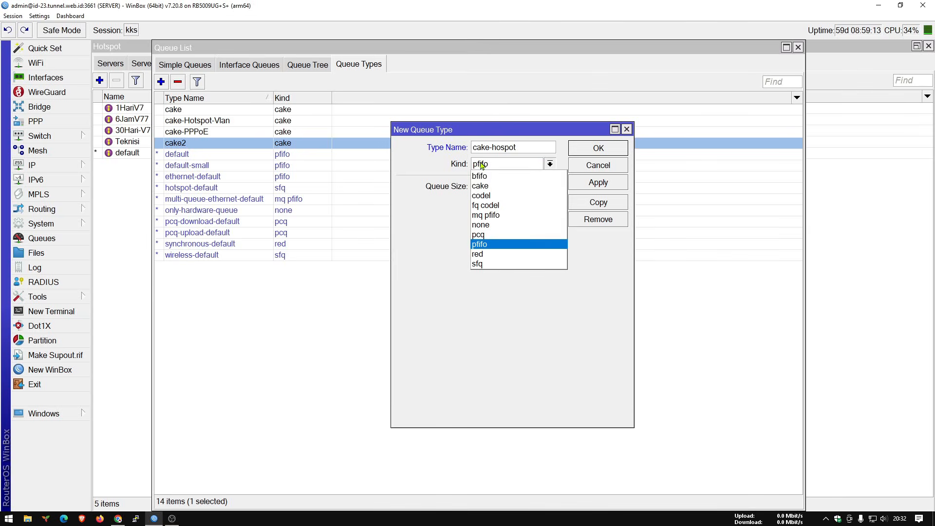
click(486, 189)
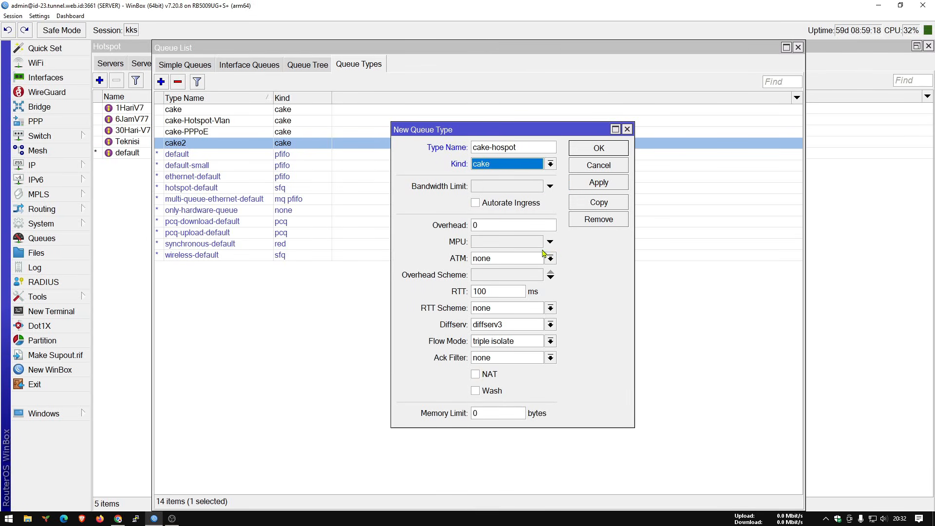
drag(485, 225, 417, 229)
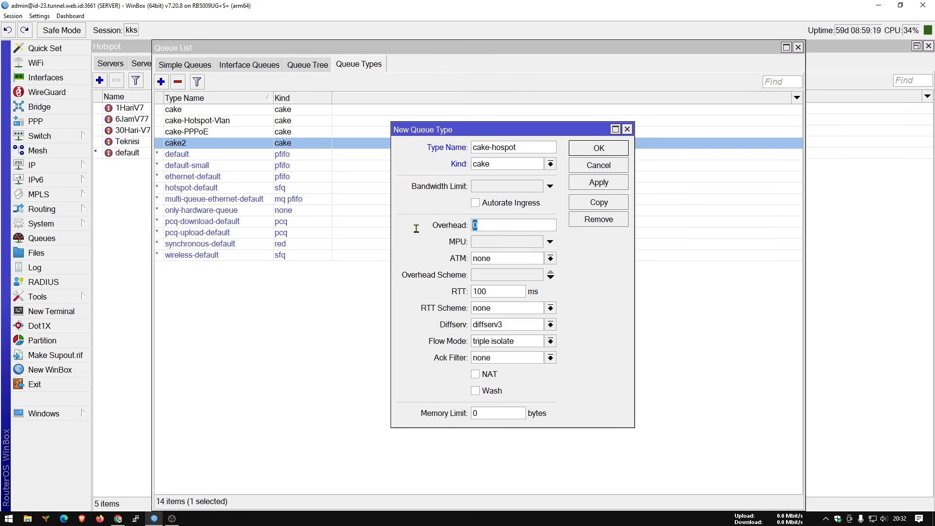
click(628, 129)
Open the cake-Hotspot-Vlan queue type and switch to Chrome to look up the VLAN overhead in the CAKE article's table
double_click(237, 121)
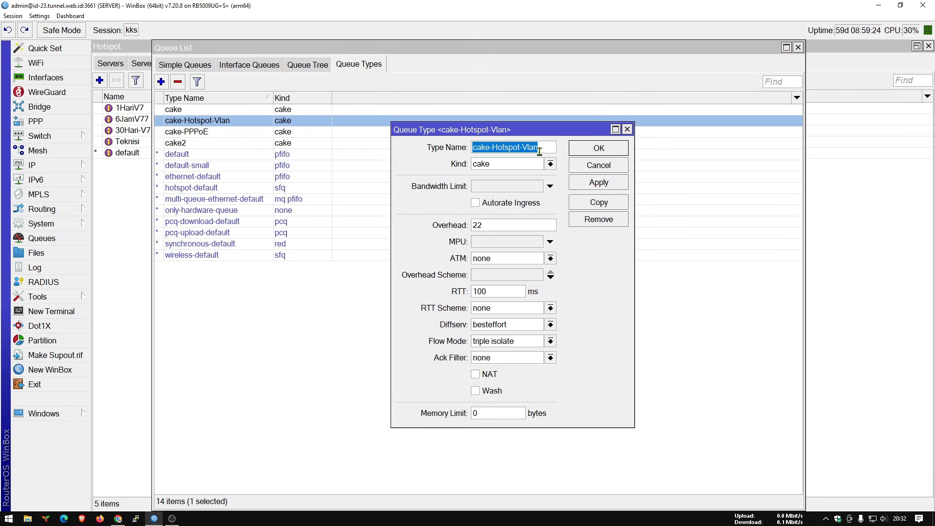
drag(543, 151, 473, 150)
click(118, 519)
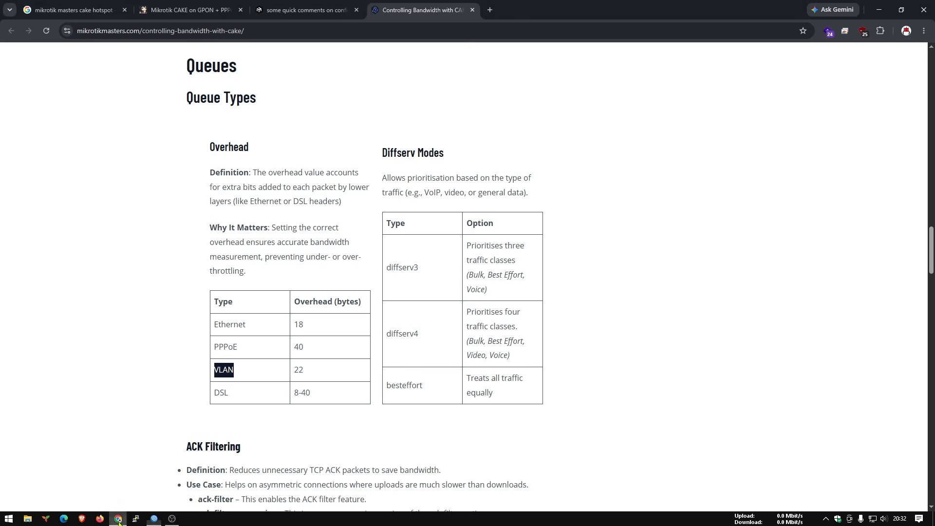
click(264, 225)
scroll(335, 298, down, 1)
scroll(335, 298, down, 1)
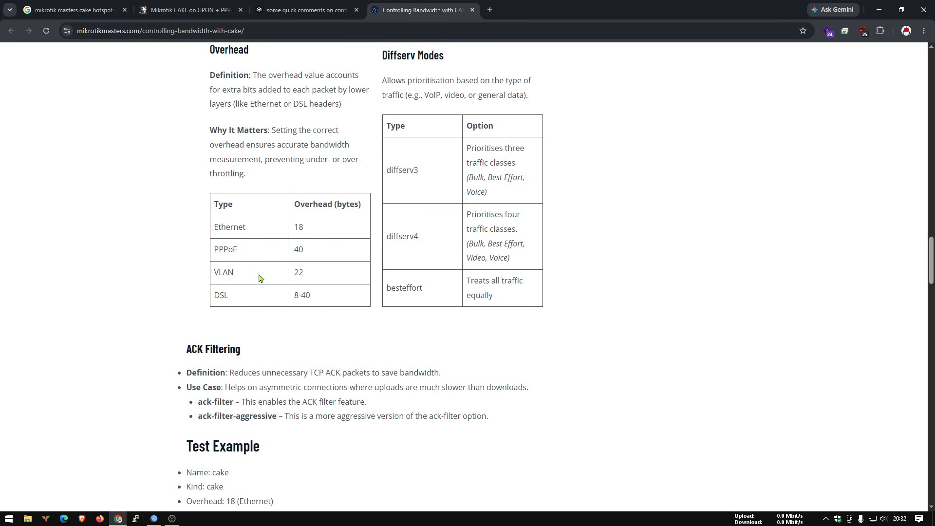
drag(259, 278, 199, 273)
drag(365, 208, 313, 206)
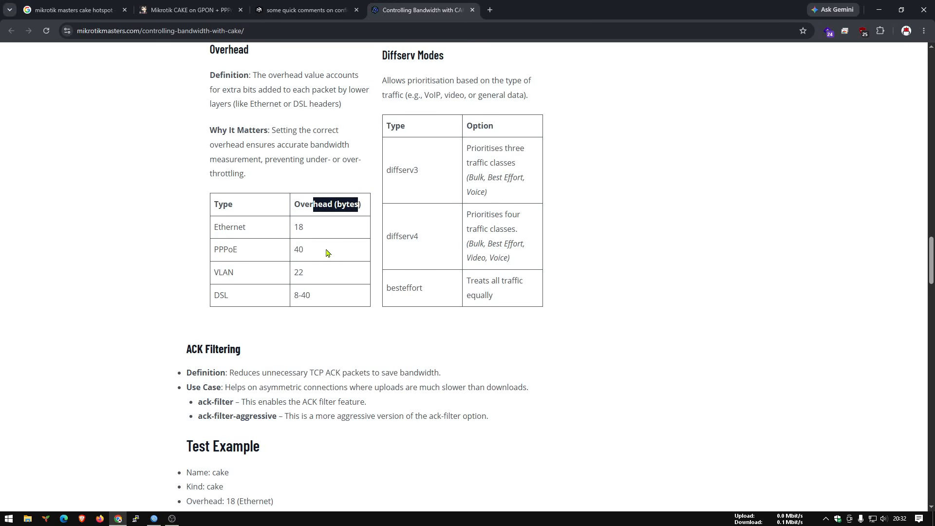
drag(315, 273, 268, 271)
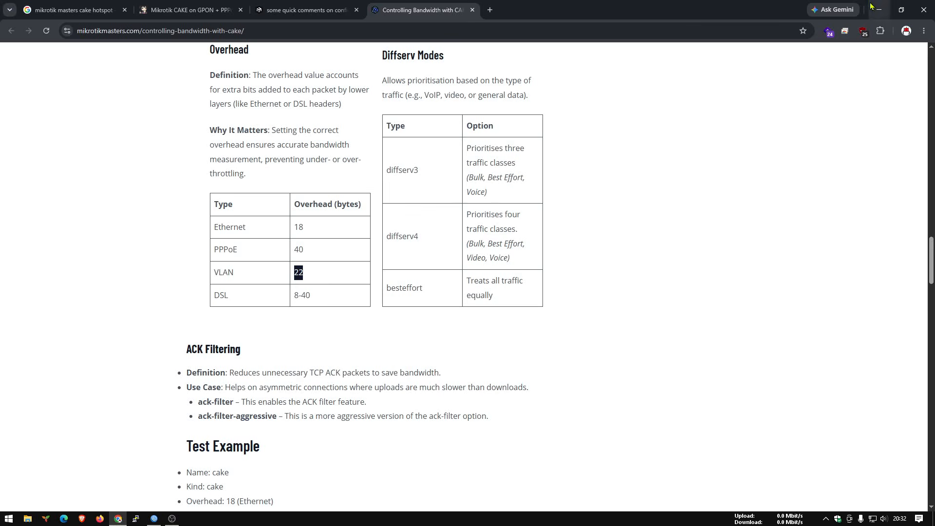
Switch back to WinBox, examine the Overhead value and Diffserv options of cake-Hotspot-Vlan, and close the queue list
click(156, 519)
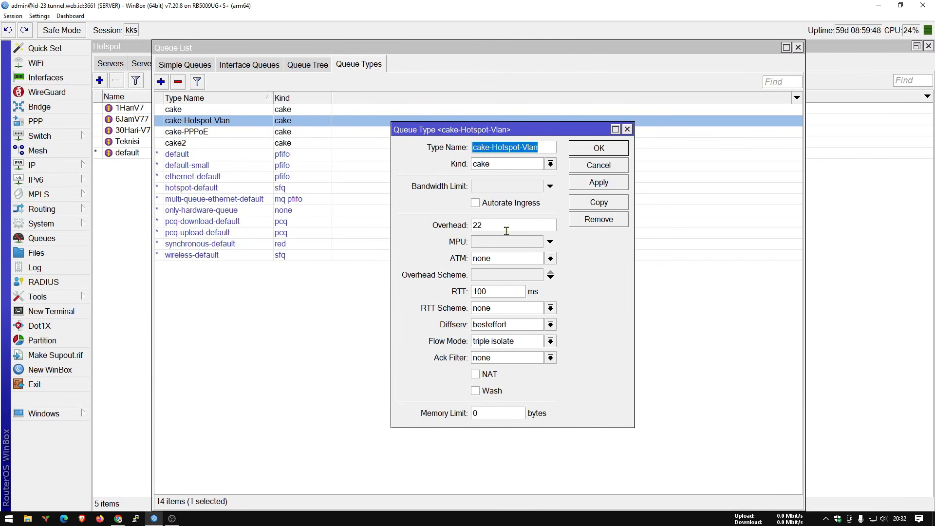
drag(504, 228, 444, 226)
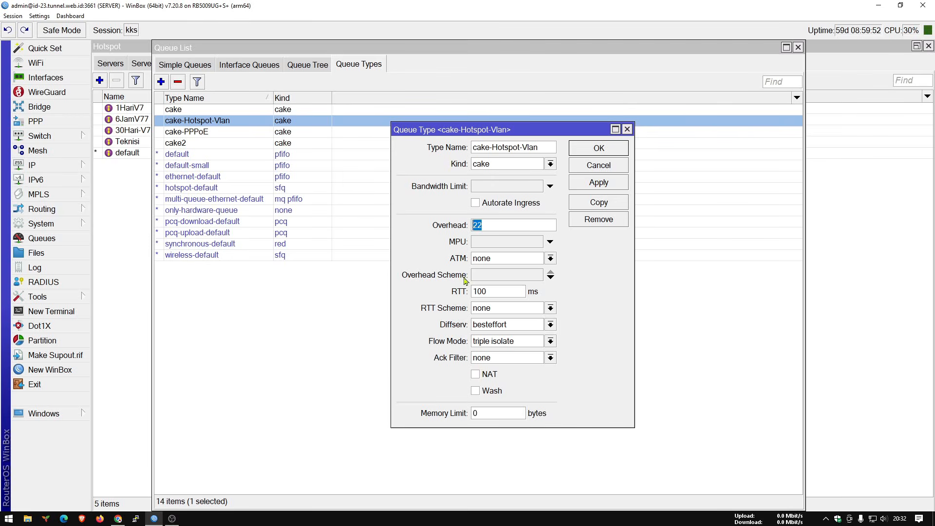
click(505, 326)
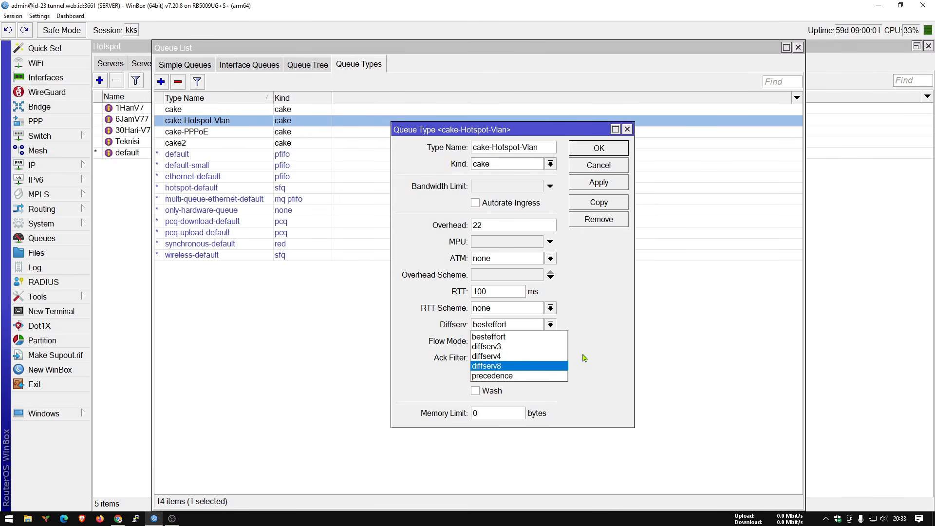
click(593, 339)
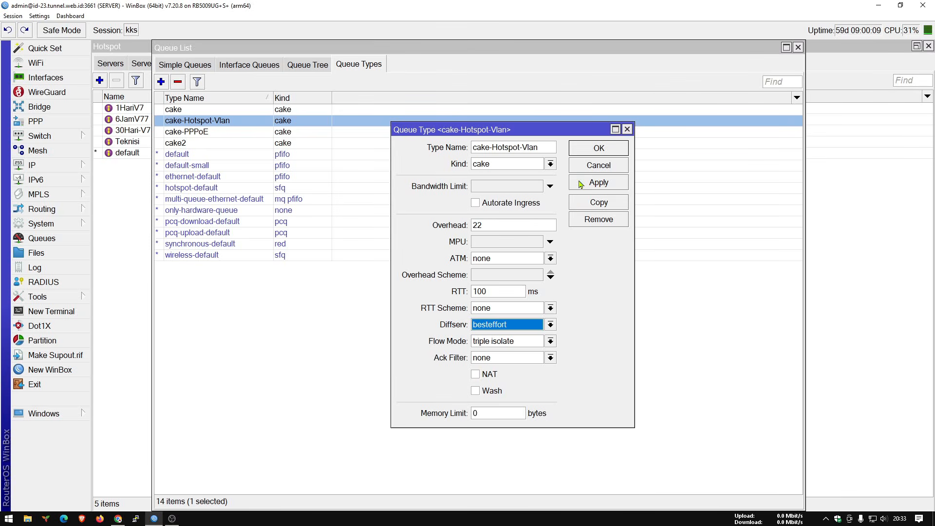
click(628, 129)
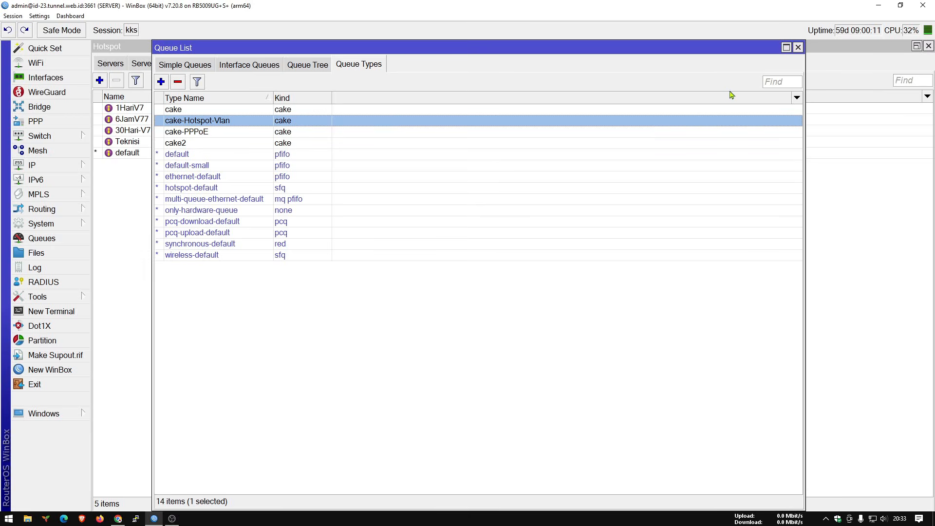
click(798, 47)
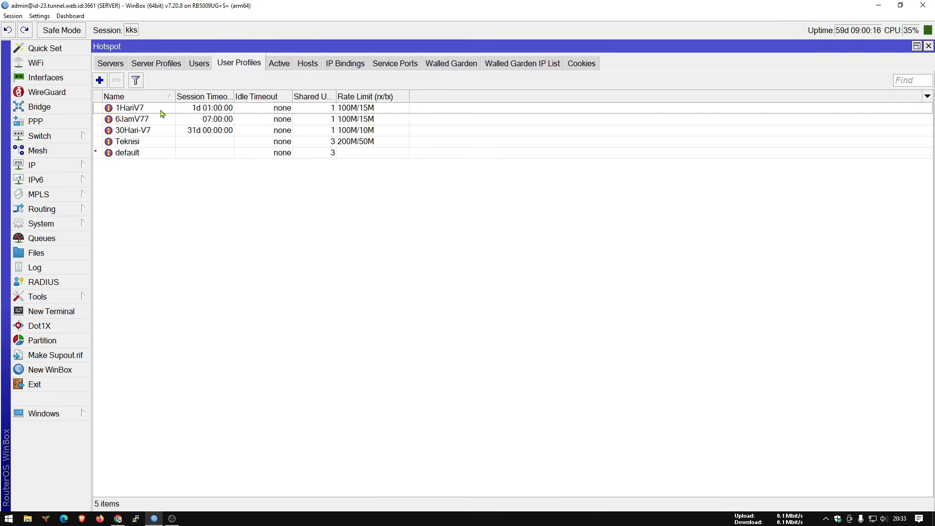
Compare the session timeouts, shared users and rate limits of the voucher, Teknisi and default hotspot user profiles
click(145, 109)
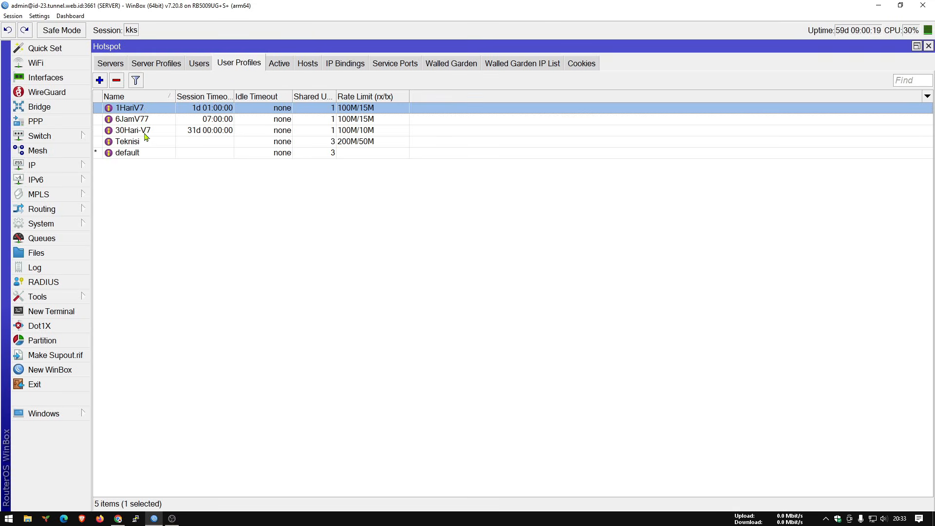
shift+click(143, 132)
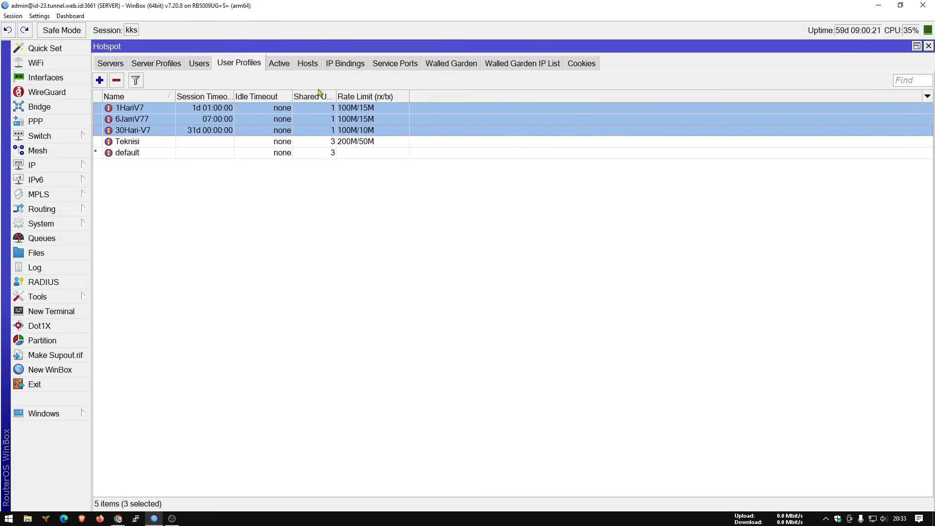
click(145, 142)
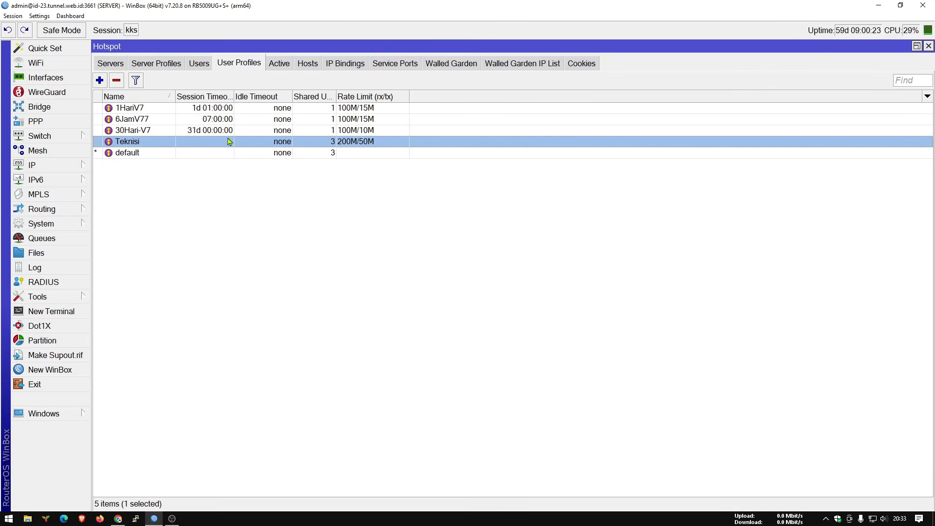
click(169, 154)
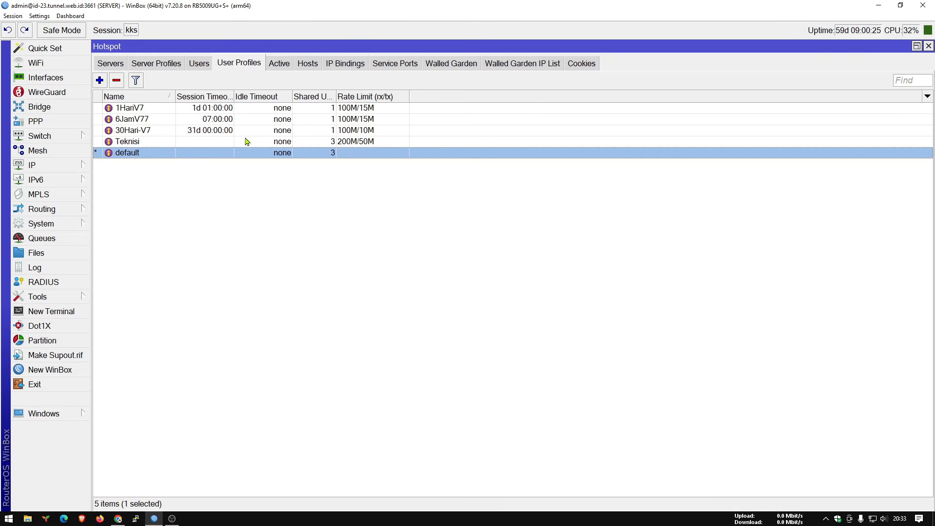
Inspect the general and queue settings of the 1HariV7 hotspot user profile, including its parent queue and queue type
double_click(255, 111)
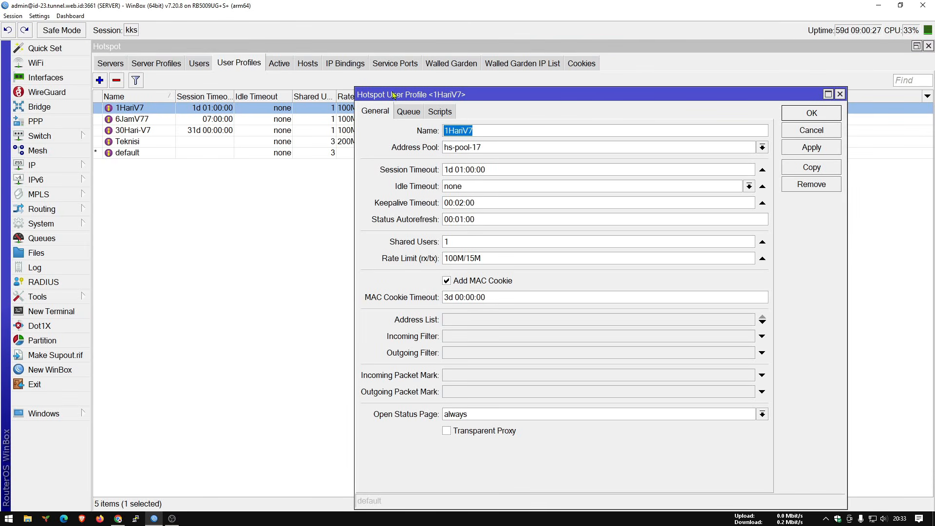
click(409, 112)
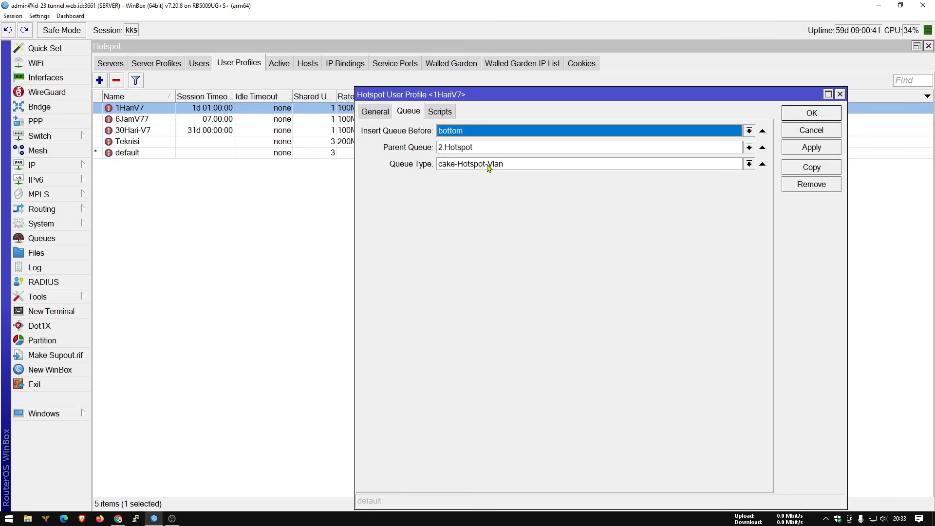
click(840, 95)
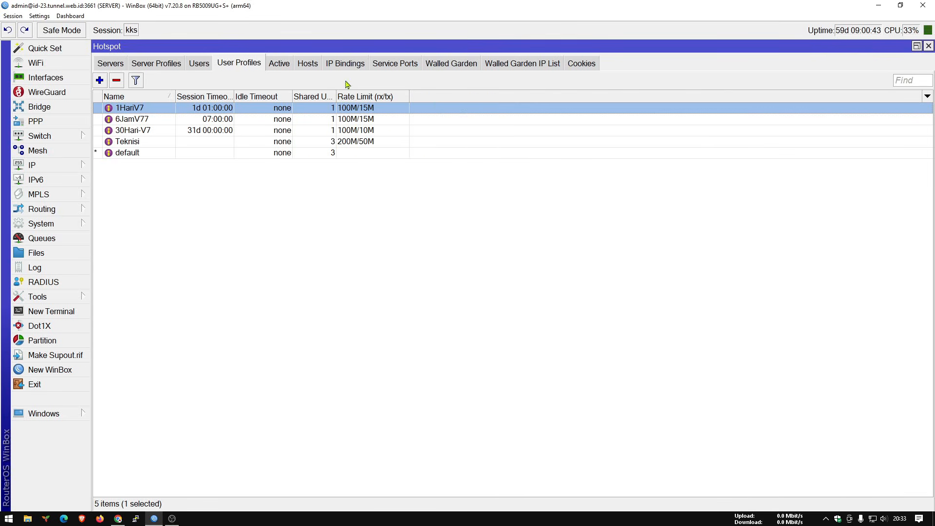
Add the Queue Type and Parent Queue columns to the hotspot user profiles list and select the 1HariV7 profile
click(214, 121)
ctrl+click(214, 130)
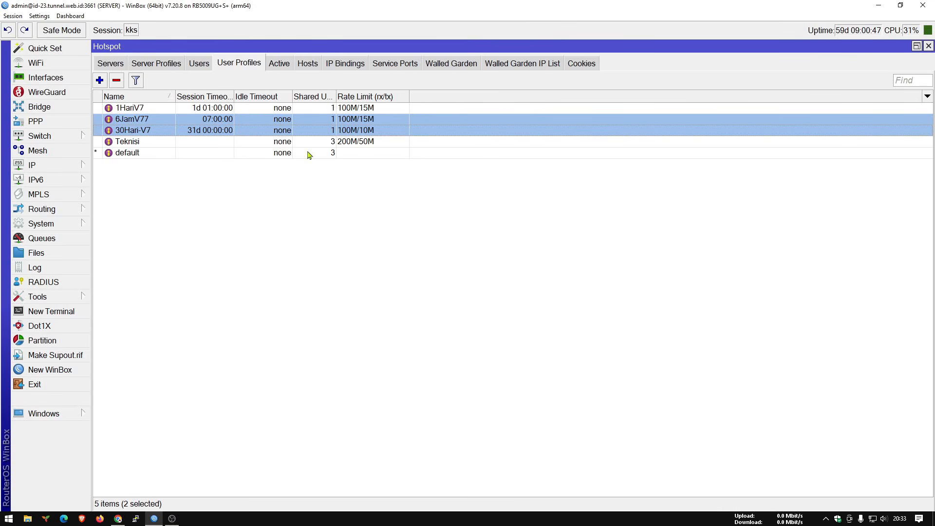
right_click(395, 178)
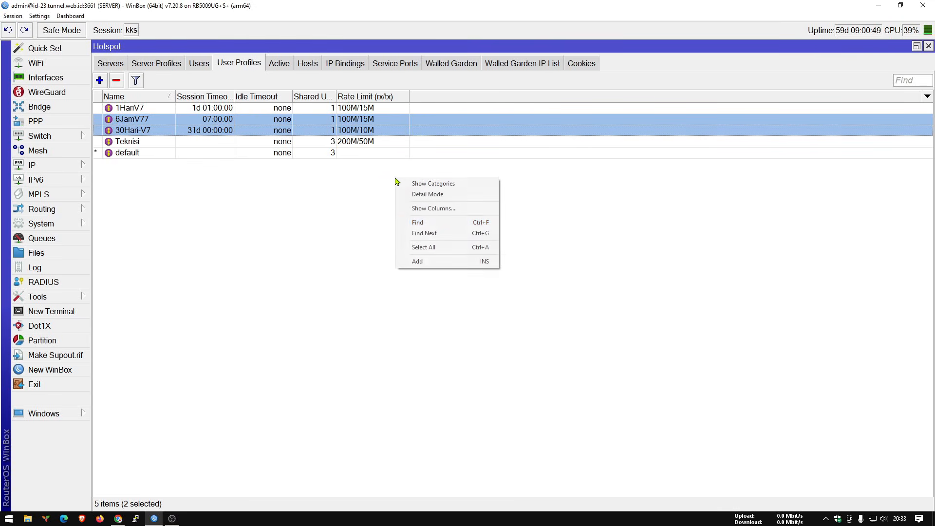
click(421, 207)
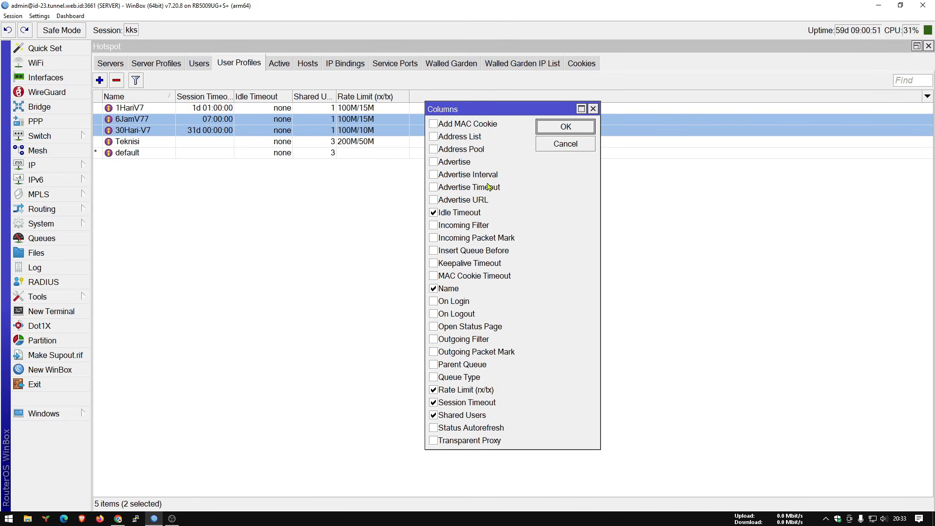
click(460, 378)
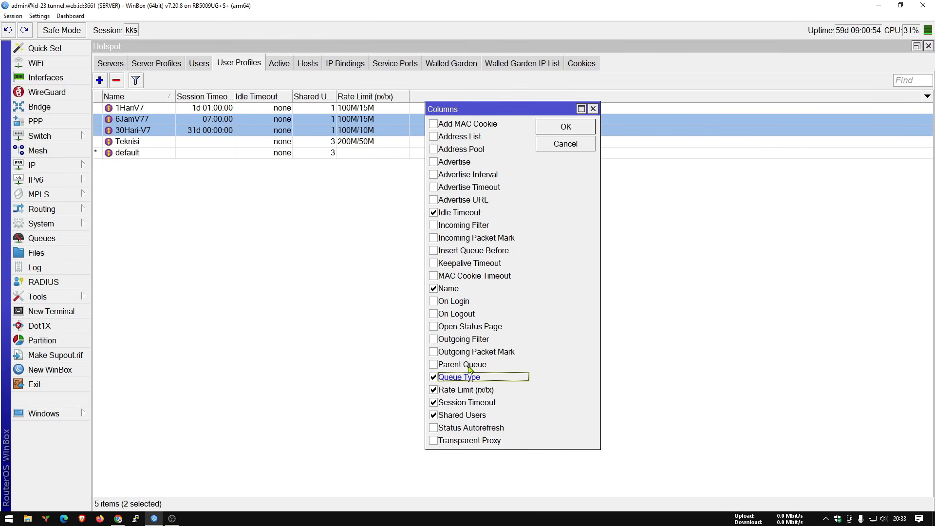
click(470, 367)
click(570, 132)
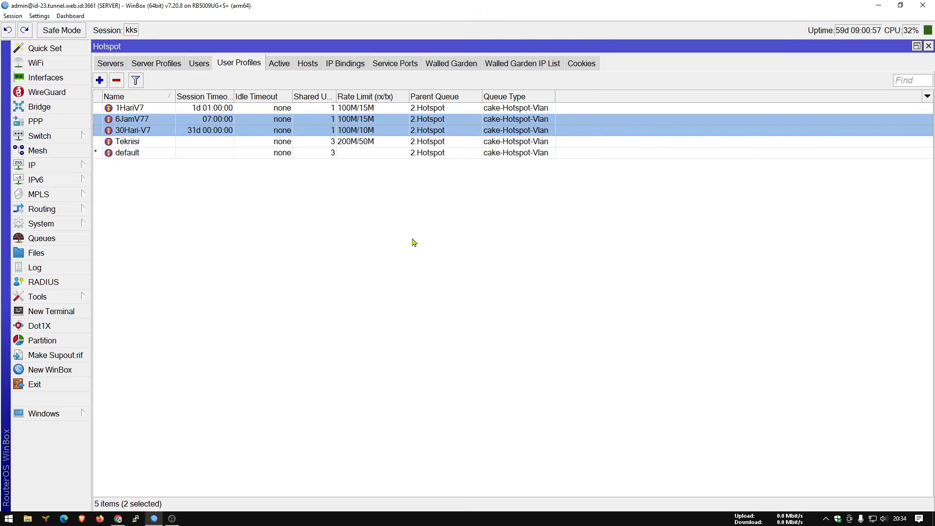
click(433, 109)
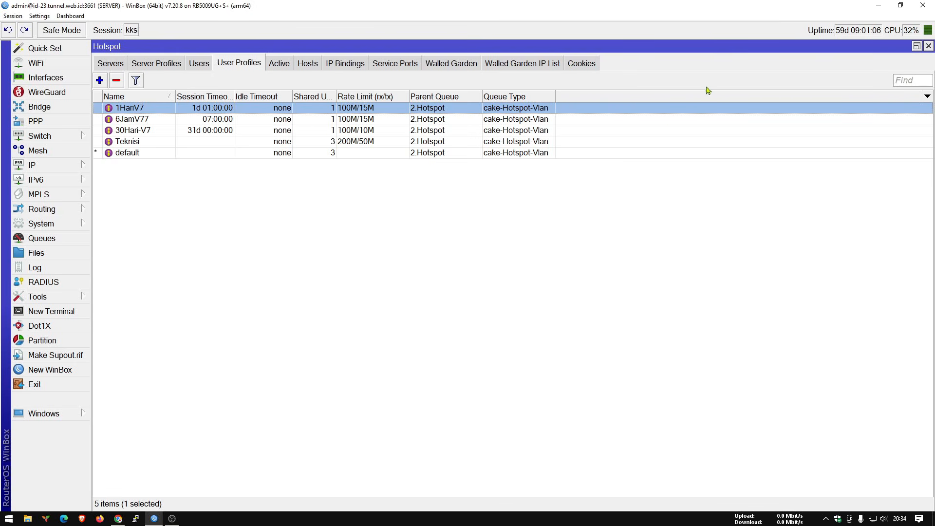
Open the queue list, check the queue tree, and locate the 2.Hotspot parent queue among the simple queues
click(41, 238)
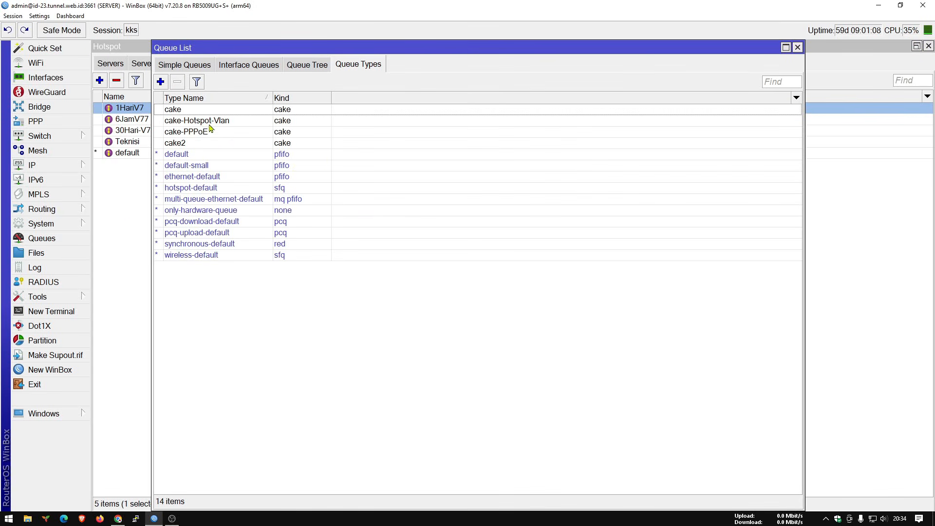
click(176, 68)
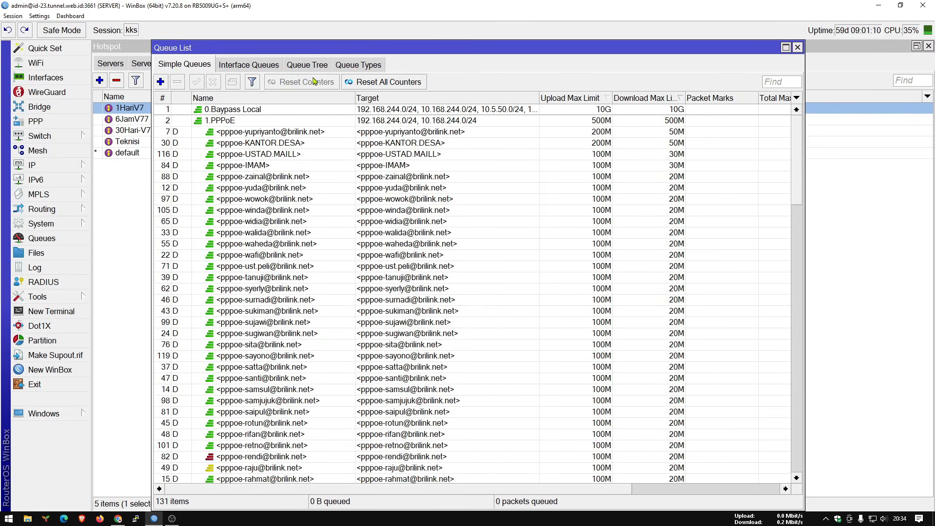
click(319, 65)
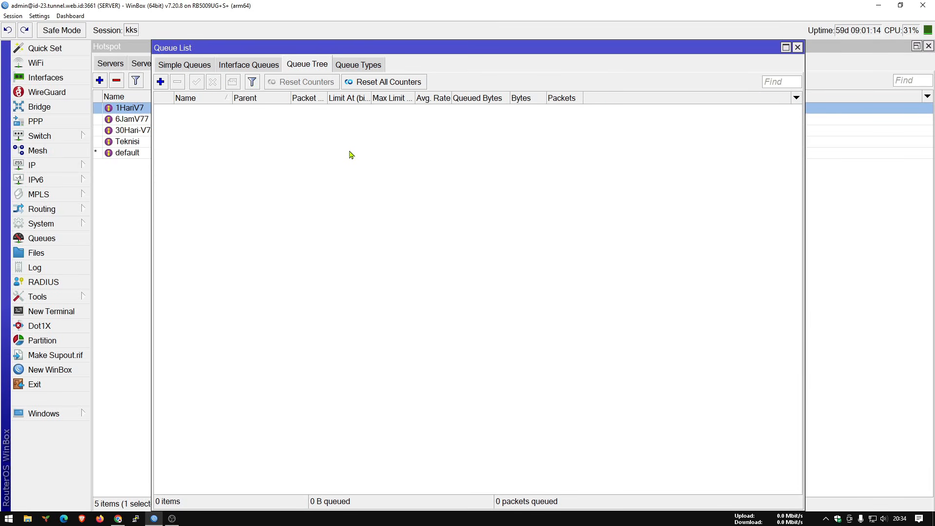
click(185, 67)
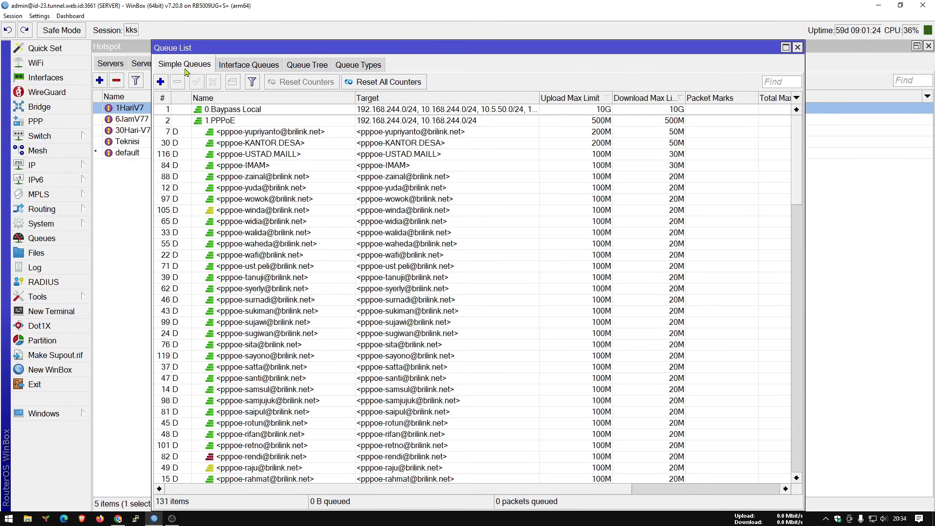
click(198, 122)
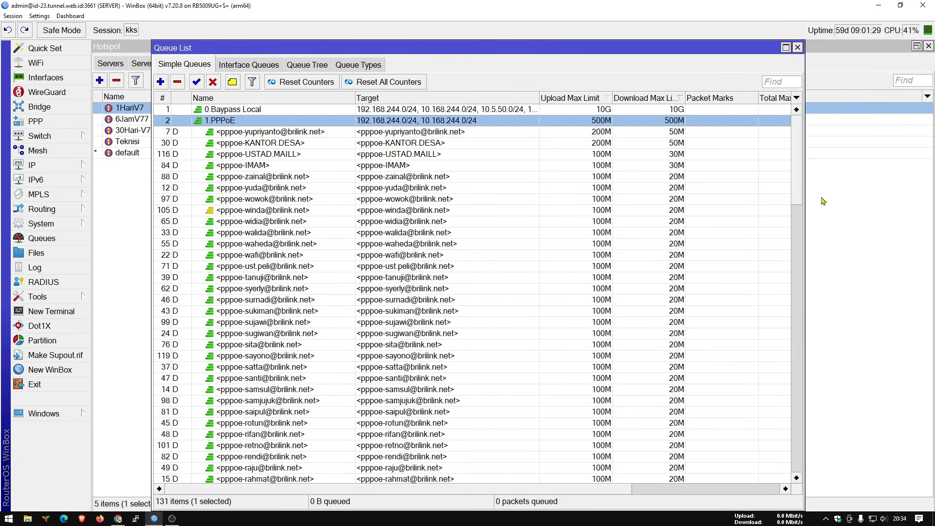
drag(799, 148, 763, 402)
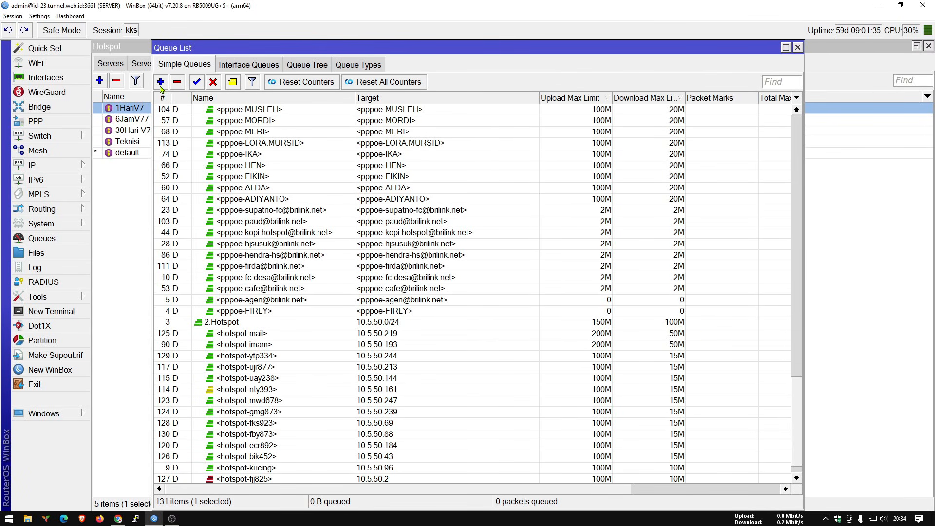
click(242, 315)
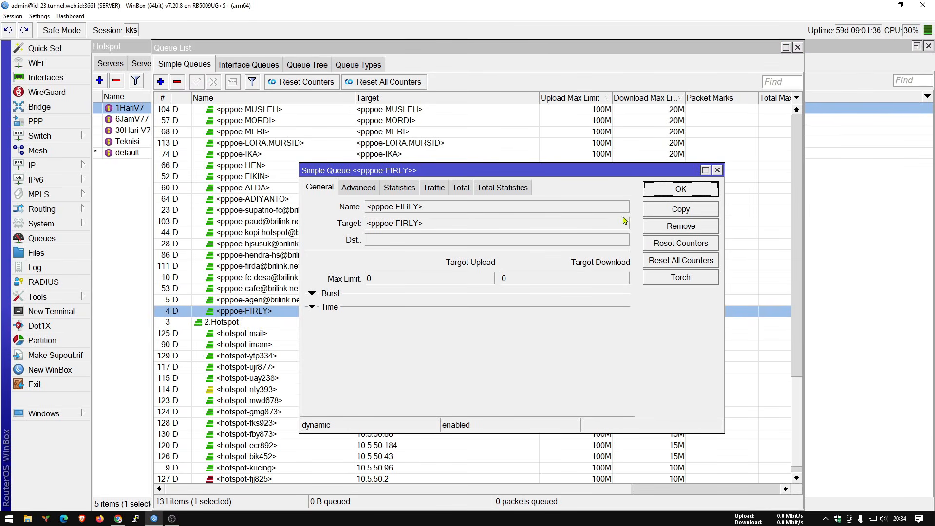
click(717, 170)
Open the 2.Hotspot simple queue and examine its target subnet and maximum limits, re-entering the target as 10.5.50.0/24
double_click(246, 322)
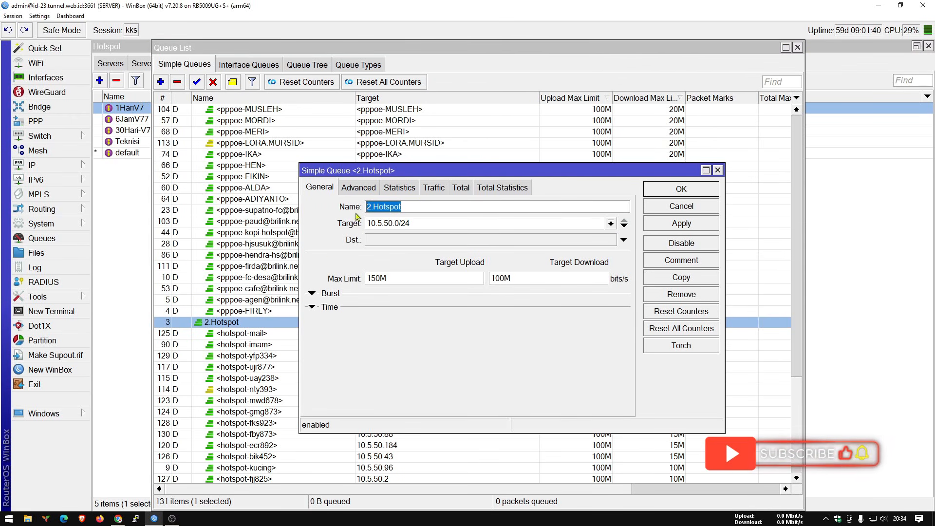
key(Tab)
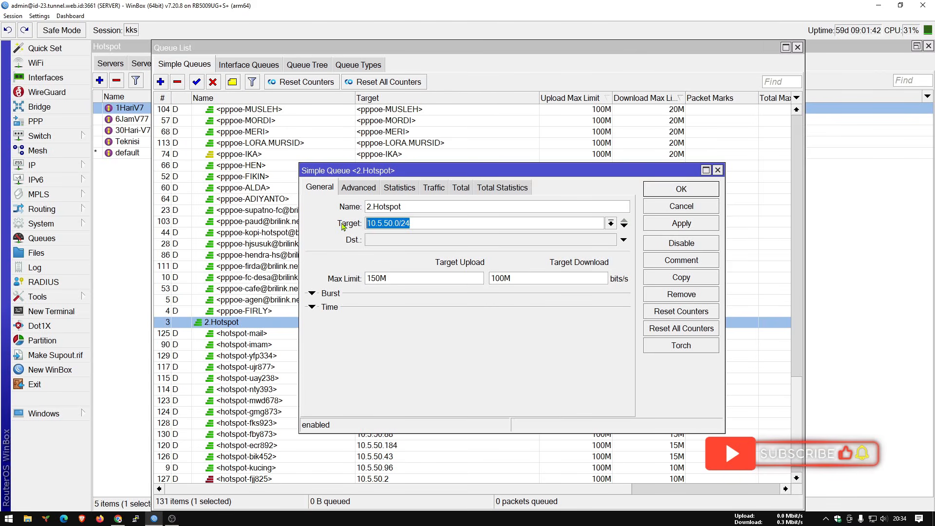
click(435, 225)
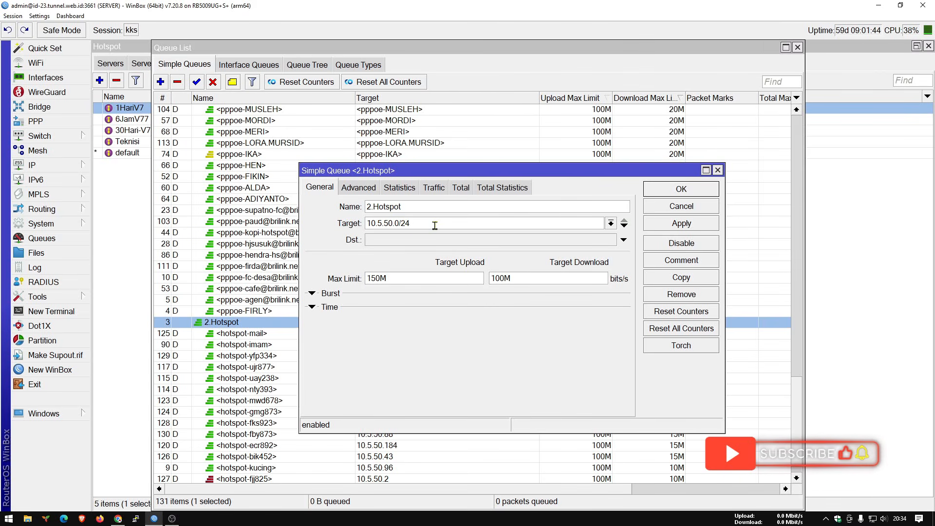
key(BackSpace)
text(1)
key(BackSpace)
text(4)
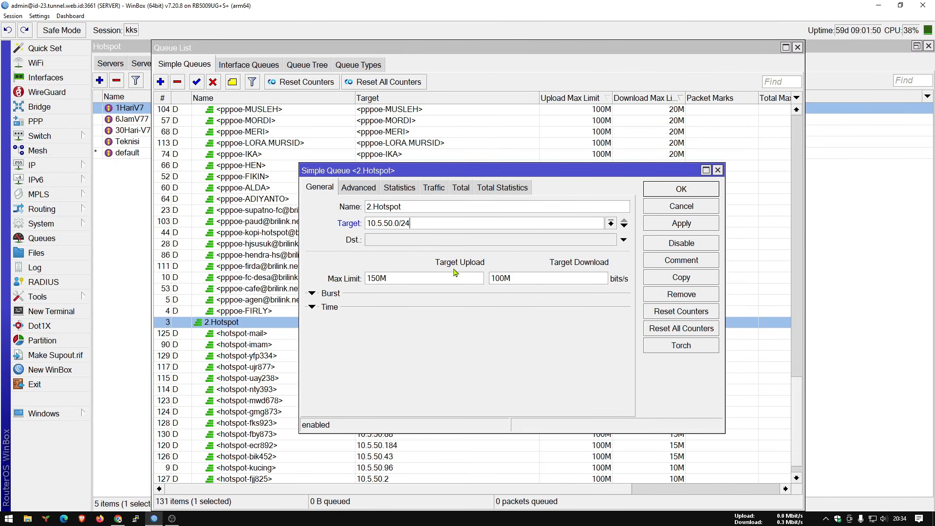
key(ctrl+a)
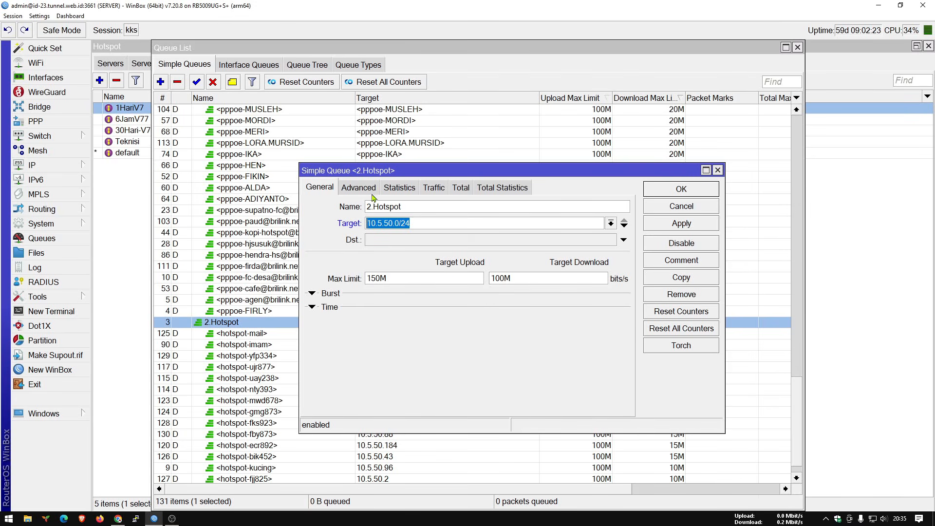
Compare the upload and download Limit At values of 2.Hotspot with its Max Limit values
click(359, 188)
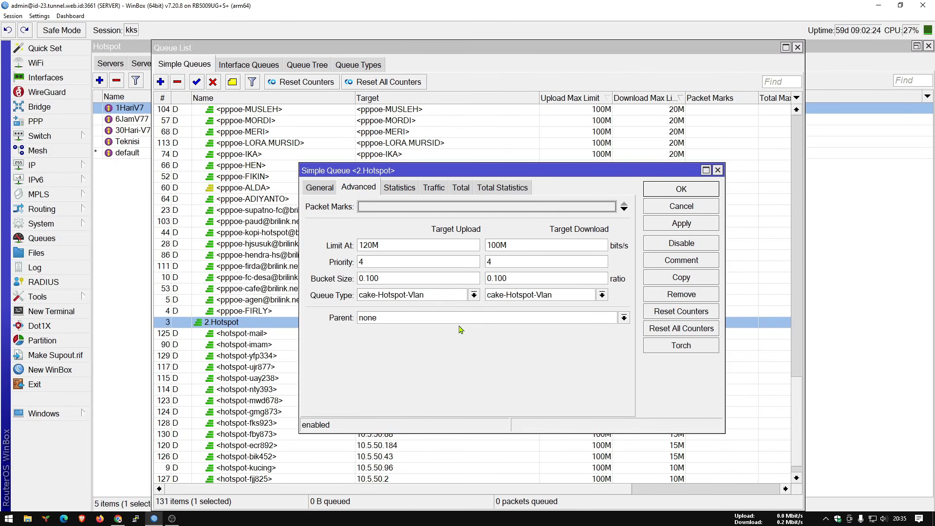
drag(411, 245, 328, 247)
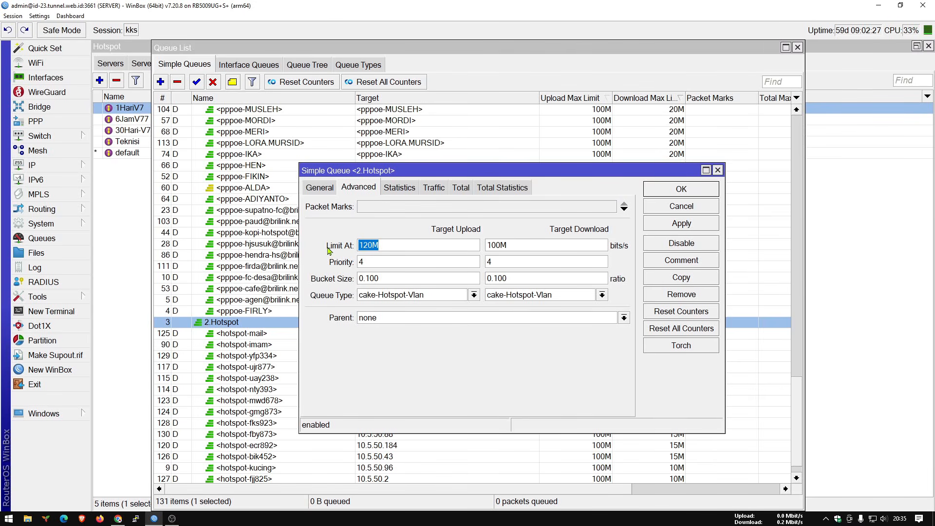
click(325, 192)
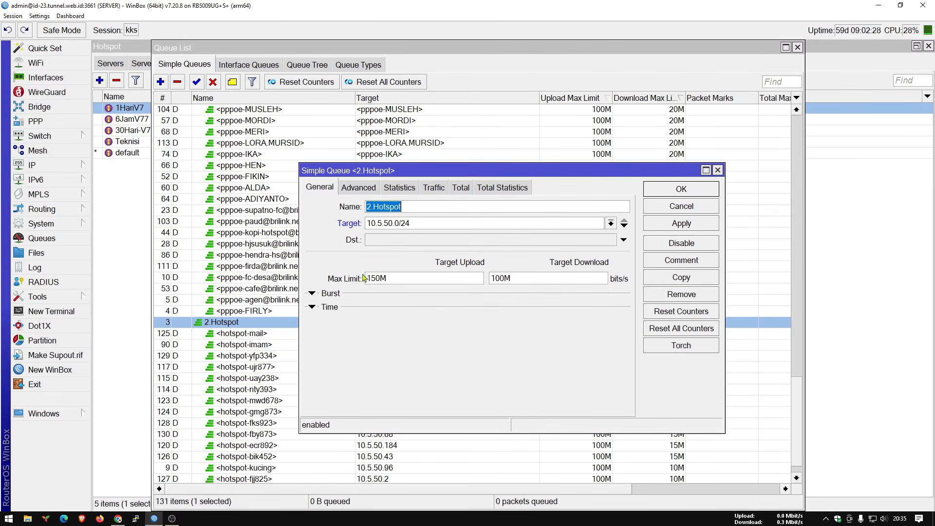
click(361, 188)
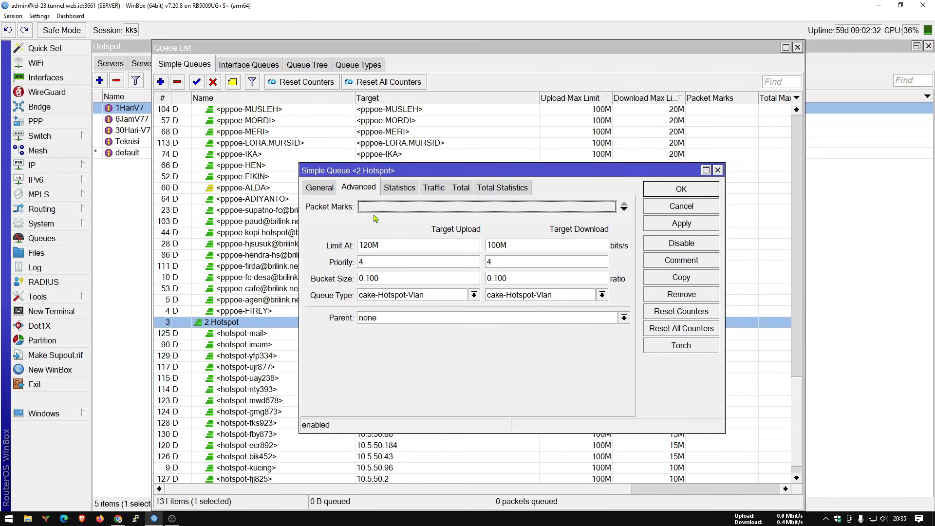
click(521, 248)
click(322, 188)
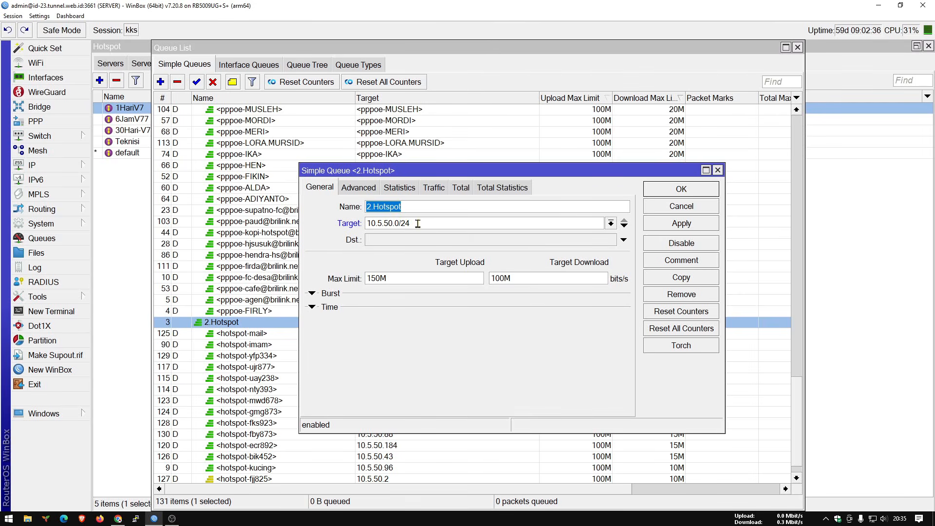
click(359, 189)
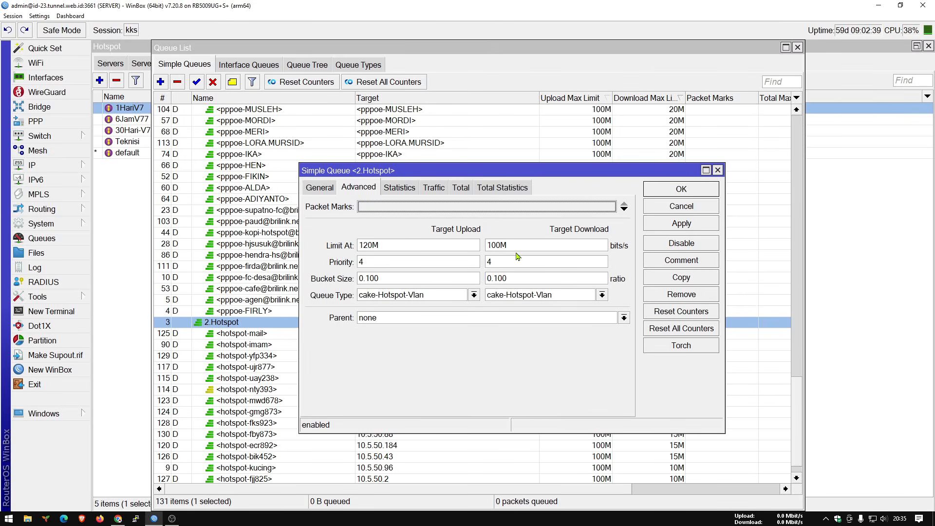
Examine the priorities and the upload and download queue types of 2.Hotspot, and close the queue without saving
click(378, 263)
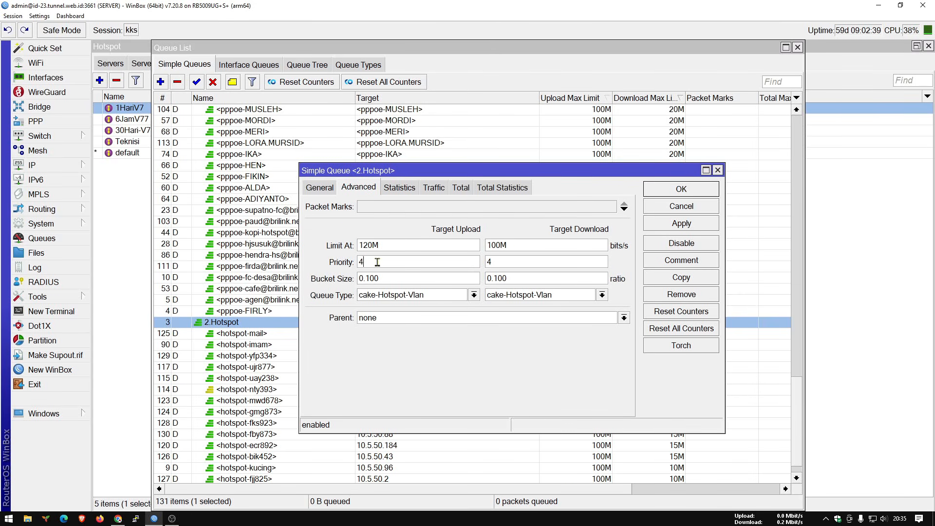
double_click(493, 262)
click(399, 300)
click(399, 301)
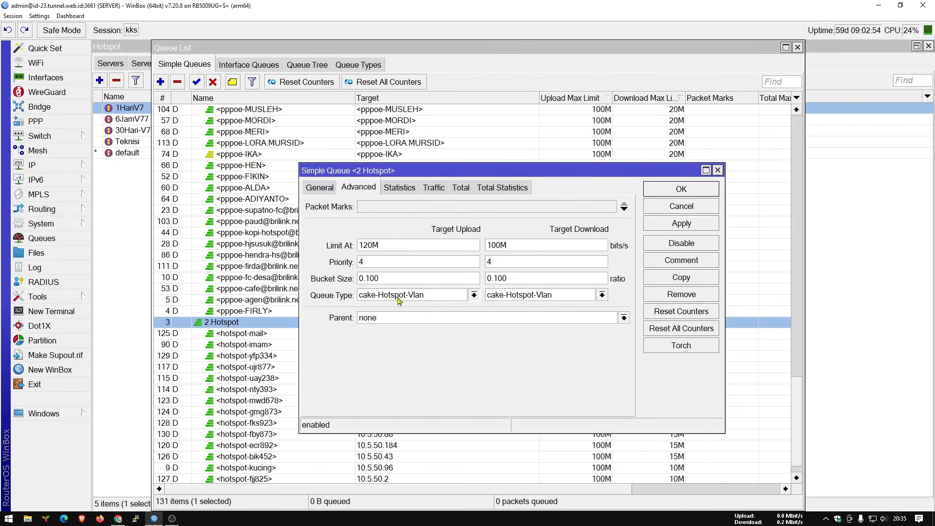
click(523, 300)
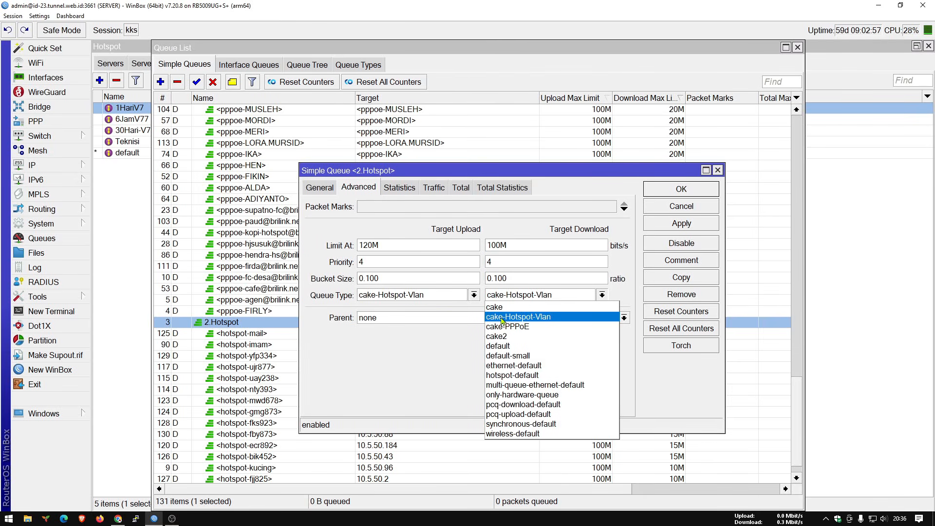
click(394, 350)
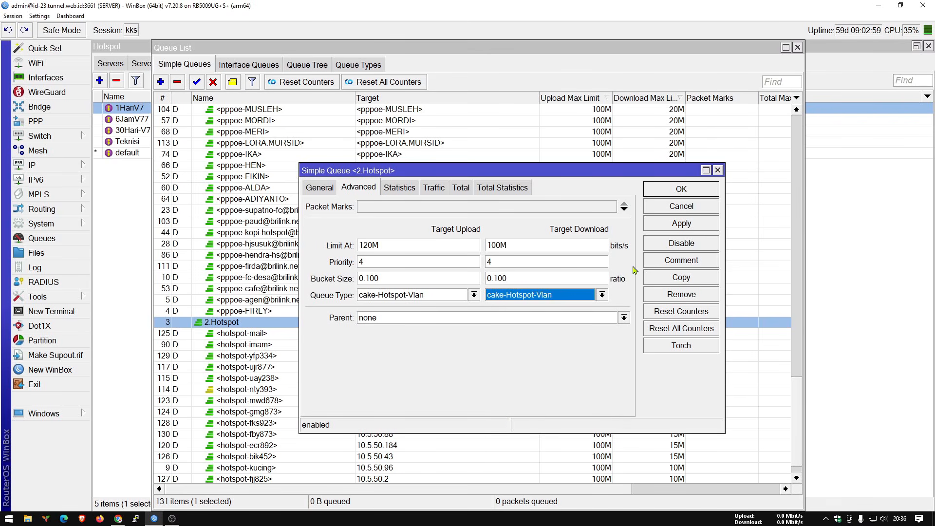
click(716, 171)
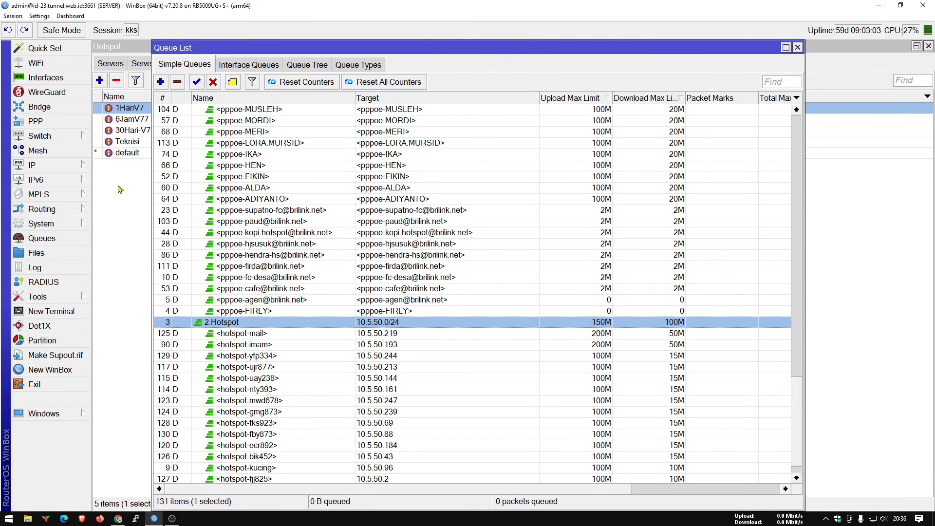
Inspect the queue type of the first dynamic user queue under 2.Hotspot and close it
double_click(292, 335)
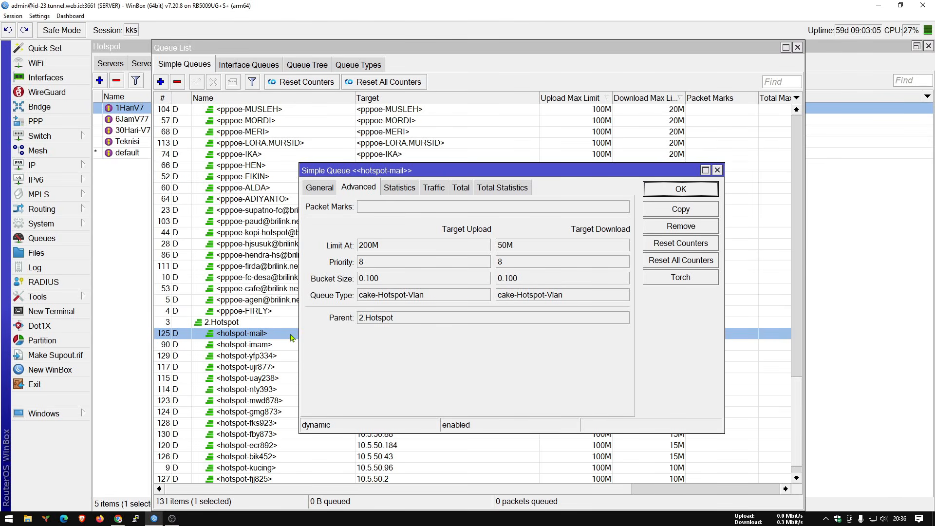
click(469, 298)
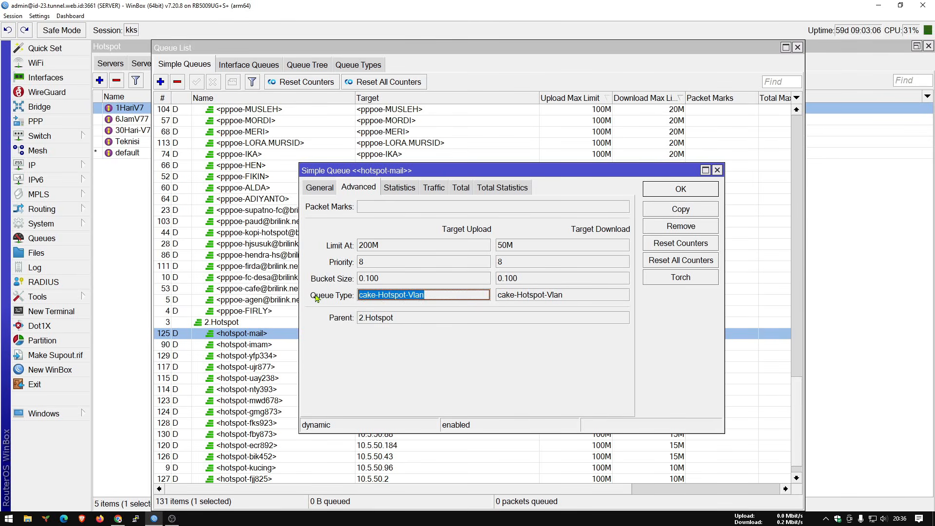
click(717, 170)
Show the hotspot's Hosts list and select all of its entries
click(73, 166)
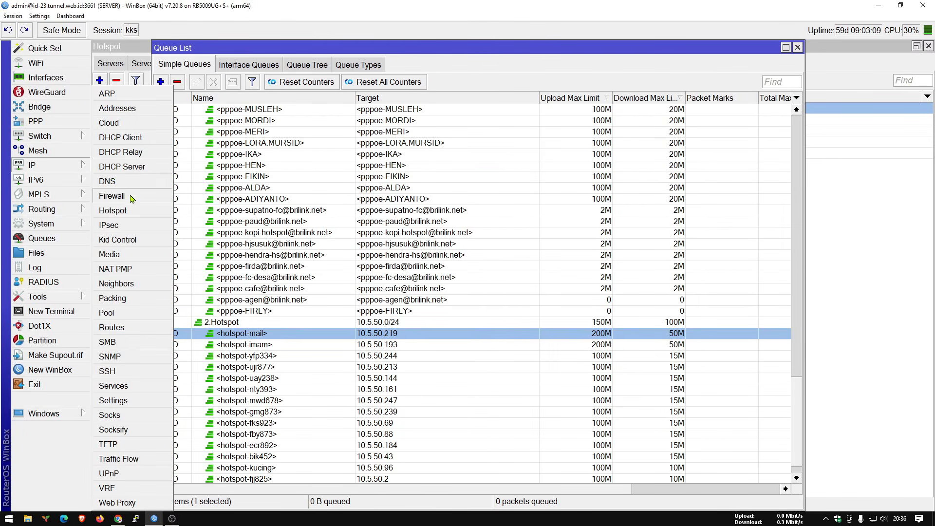
click(131, 211)
click(306, 63)
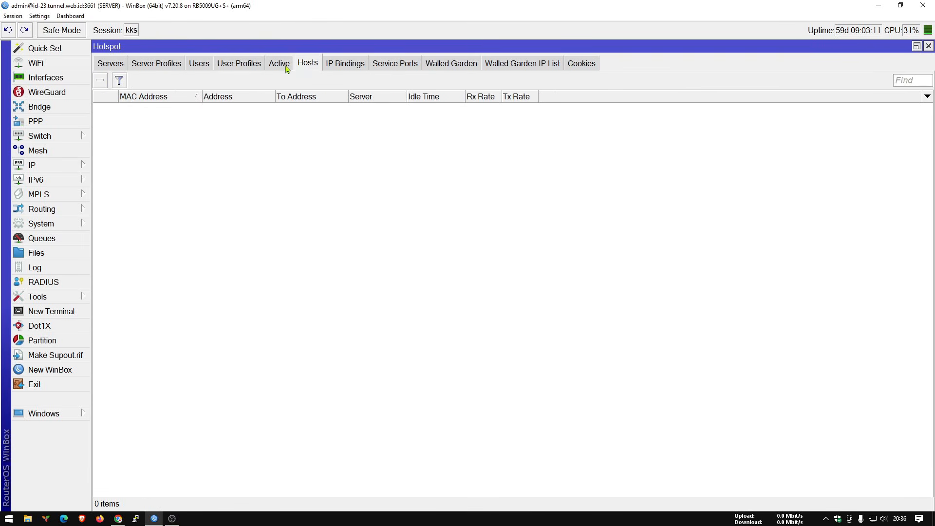
click(279, 63)
click(307, 63)
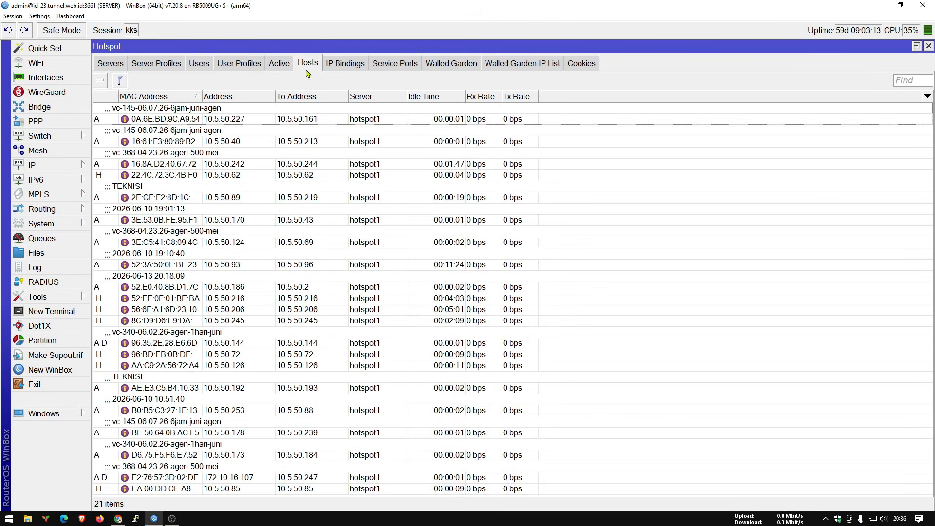
click(270, 214)
key(ctrl+a)
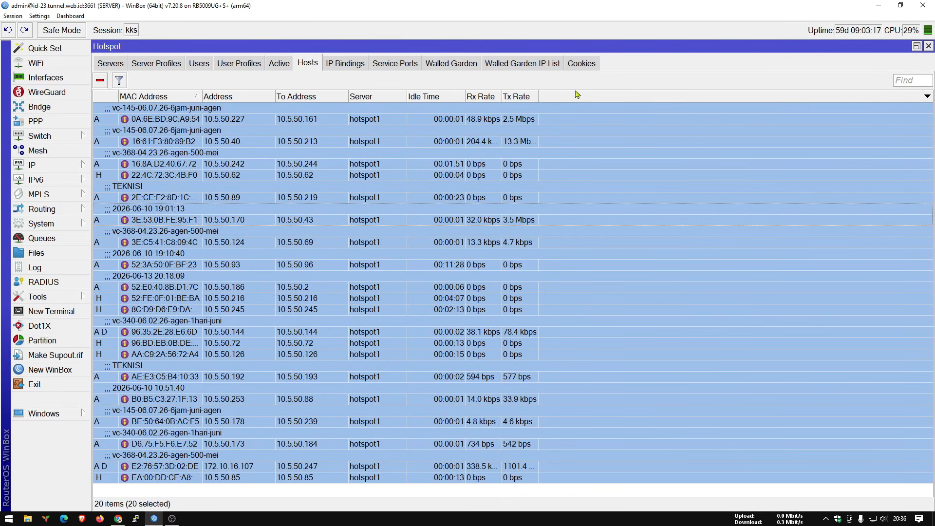
Close the hotspot hosts view, check the running ping and the user queues under 2.Hotspot, and close the queue list
click(928, 47)
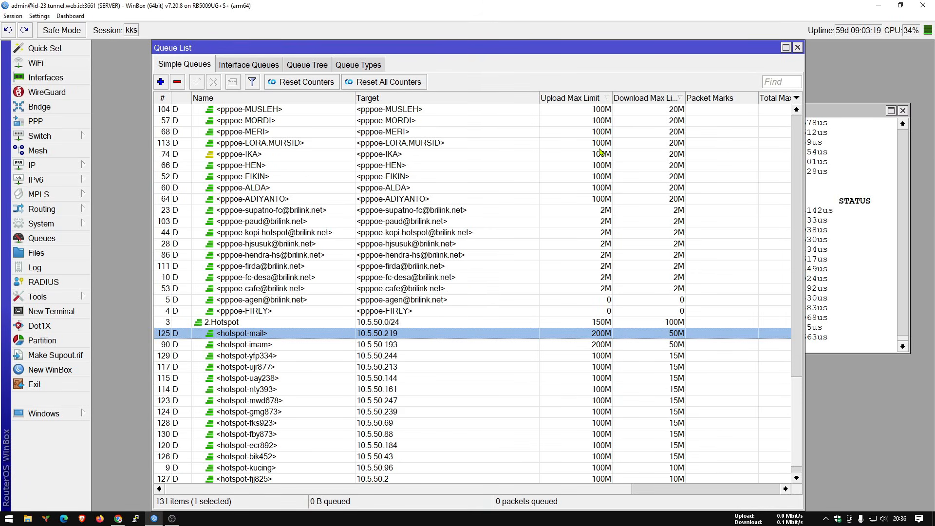
click(827, 117)
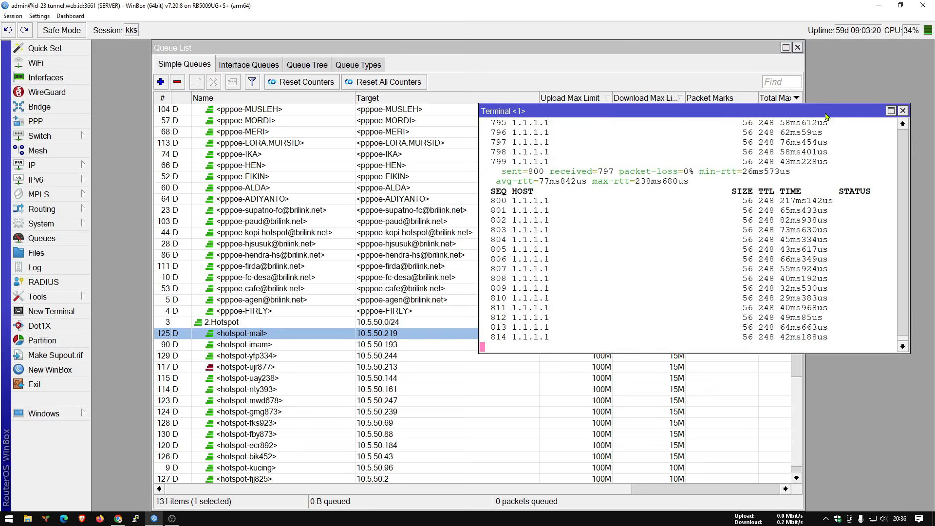
click(248, 325)
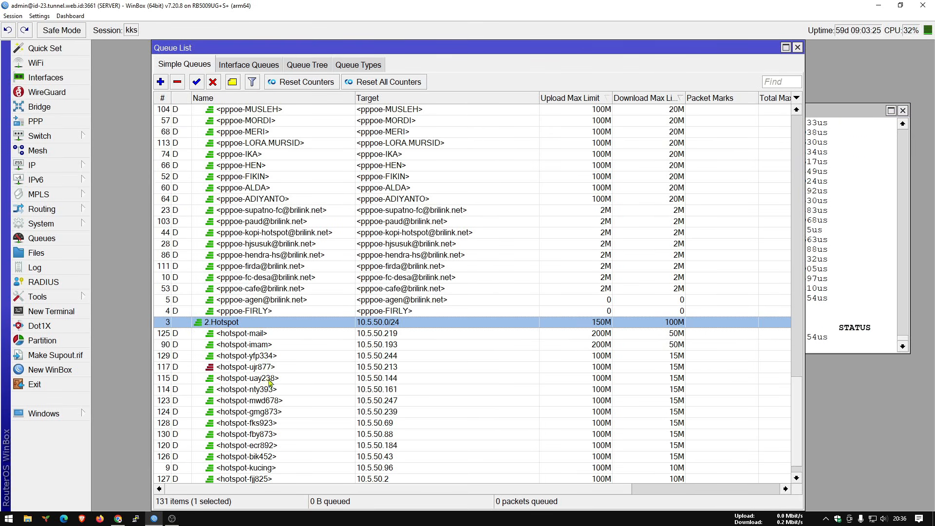
scroll(292, 403, down, 1)
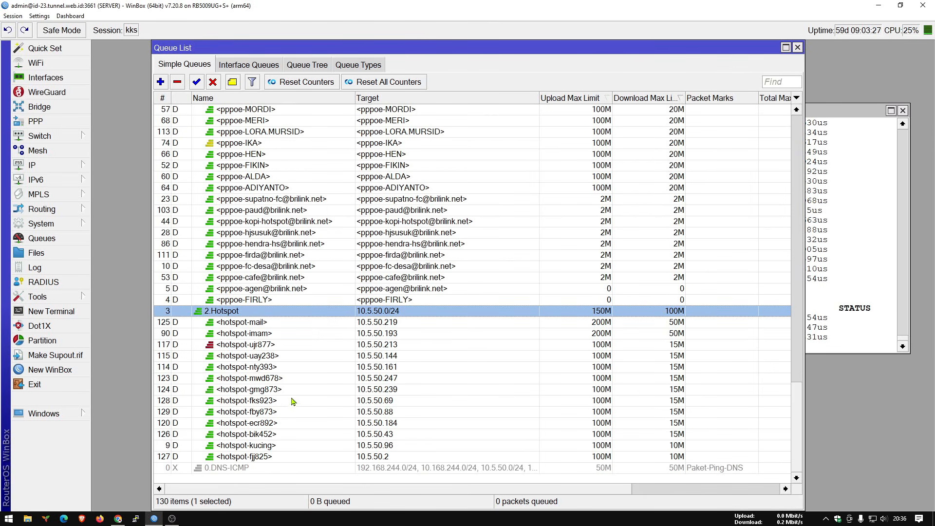
scroll(292, 403, up, 3)
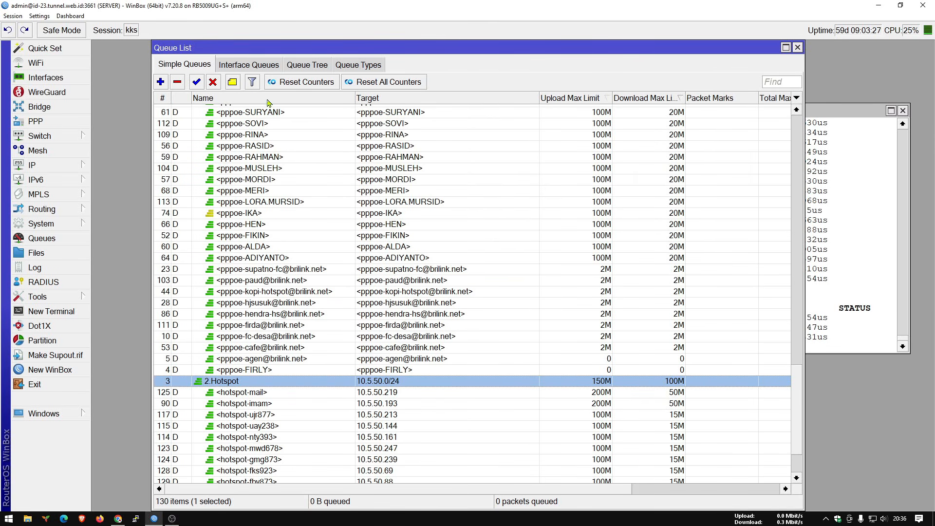
click(798, 48)
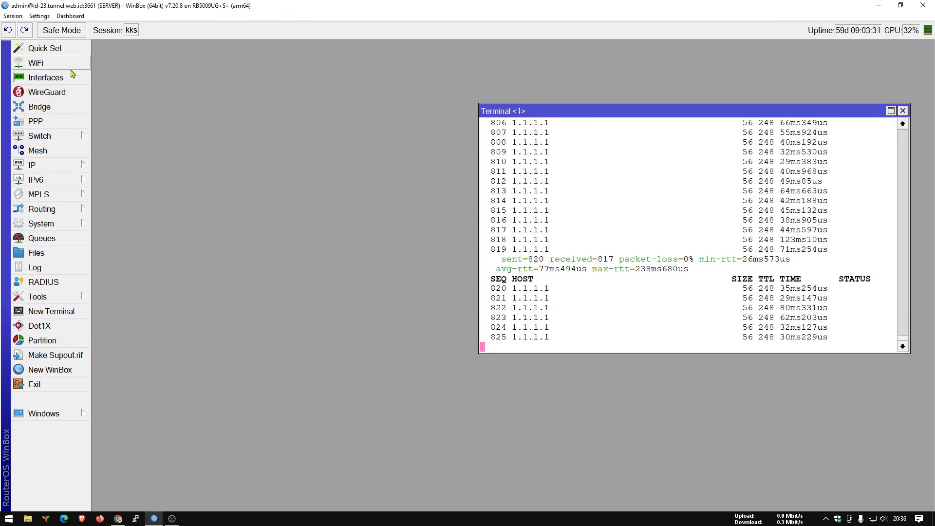
Examine the VLAN interfaces in the interface list and compare them with the overhead table of the CAKE article in Chrome, then return to WinBox
click(46, 78)
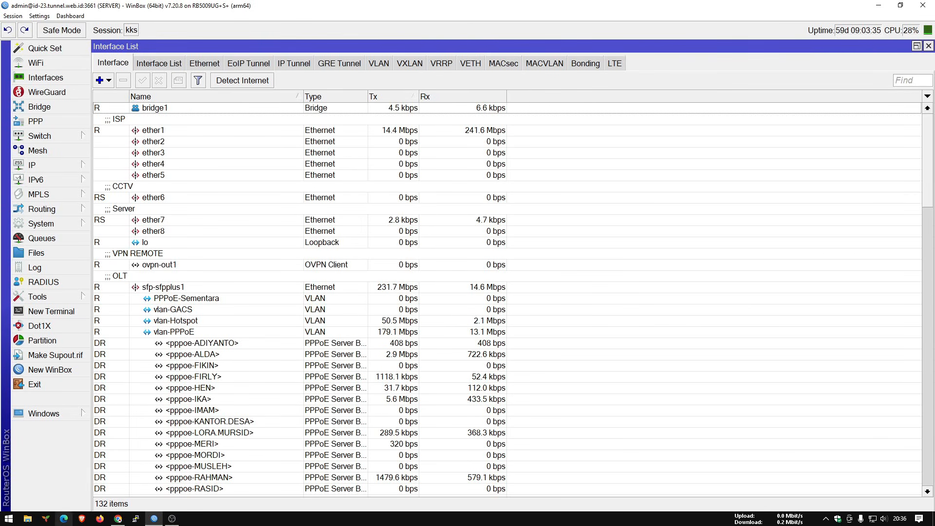
click(118, 519)
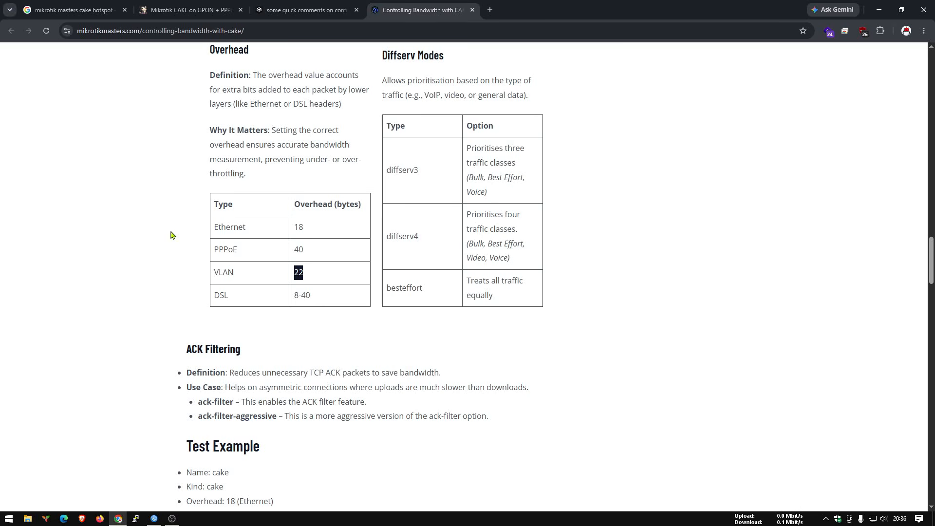
click(155, 520)
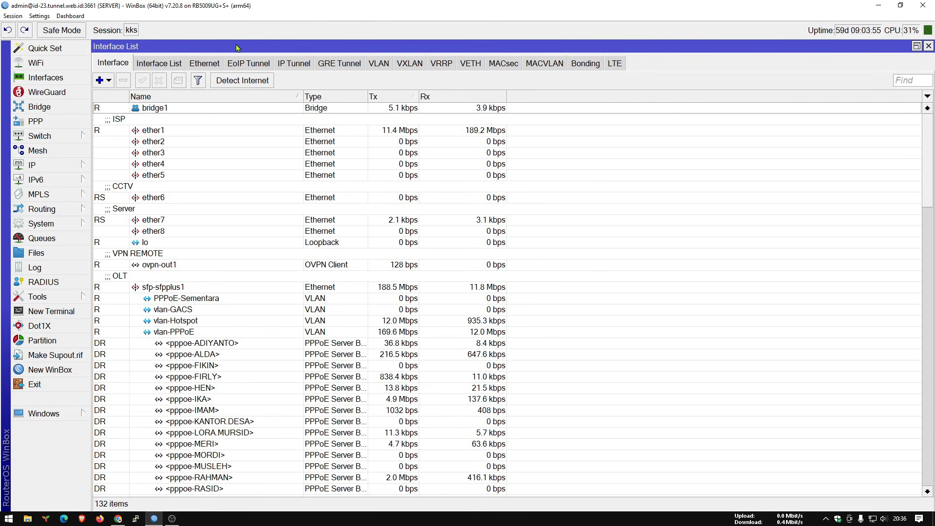
Open the cake-Hotspot-Vlan queue type and examine its CAKE settings
click(43, 239)
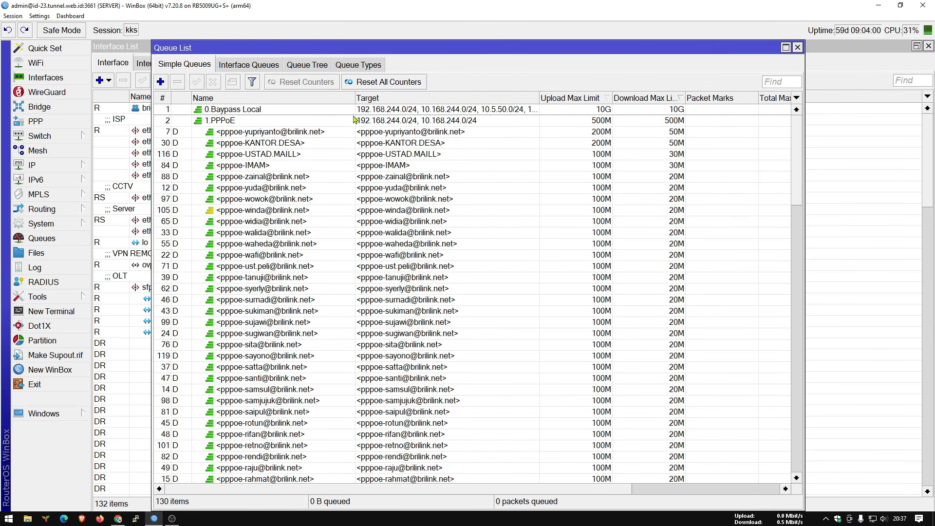
click(346, 68)
double_click(229, 125)
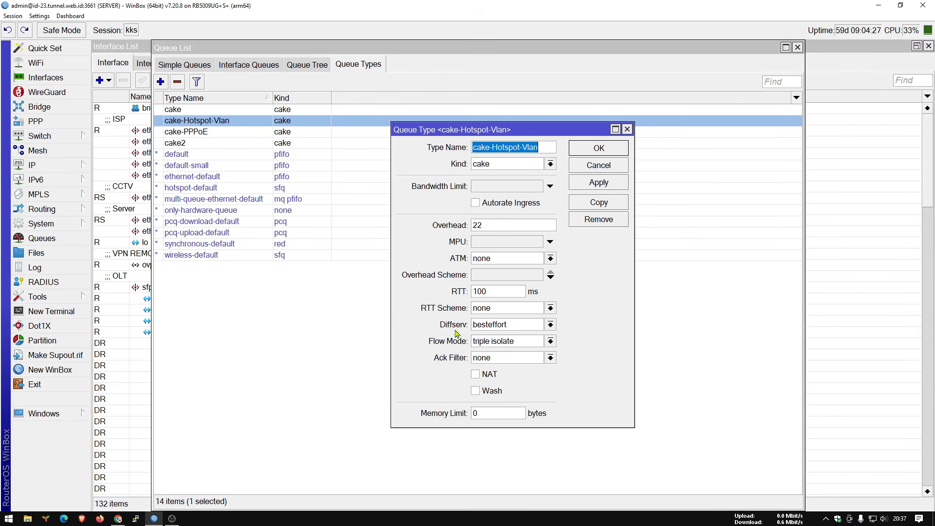
Switch to the bandwidth control article in Chrome, highlight its web address and show its queue types section
click(877, 6)
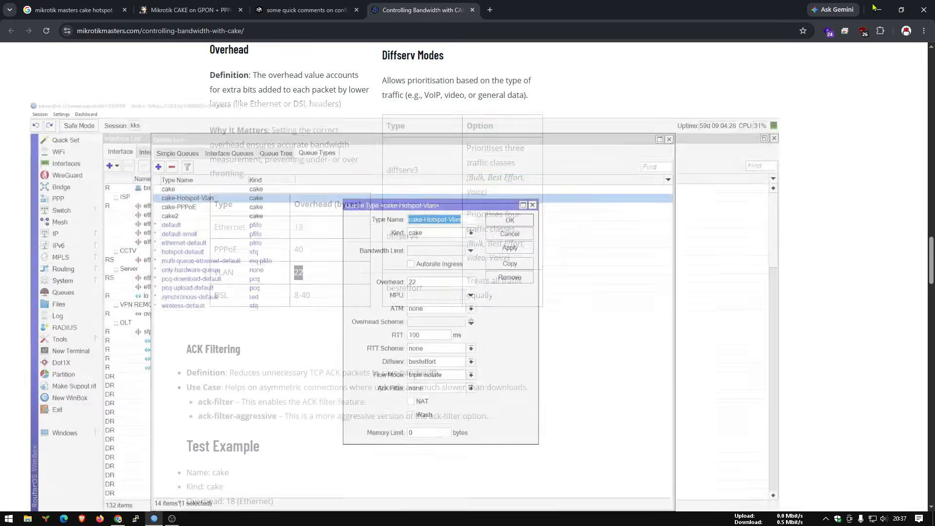
drag(98, 31, 341, 28)
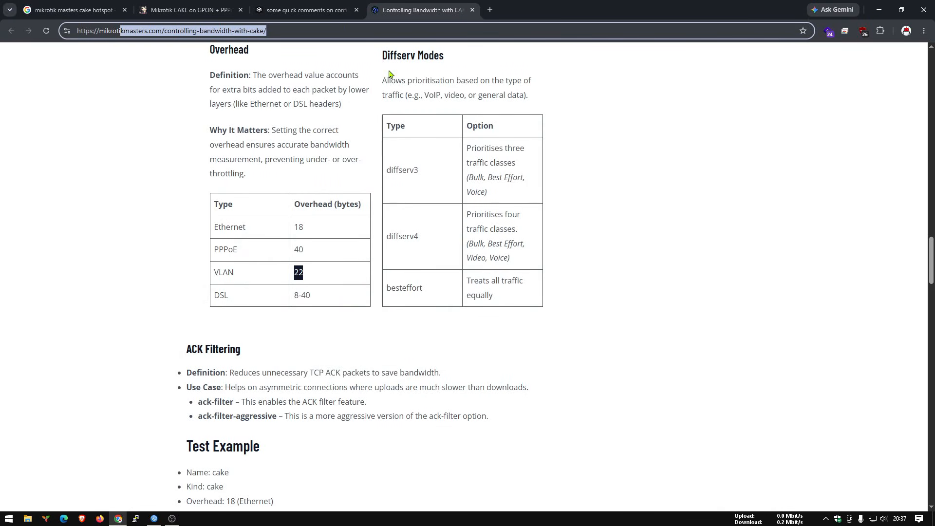
click(418, 257)
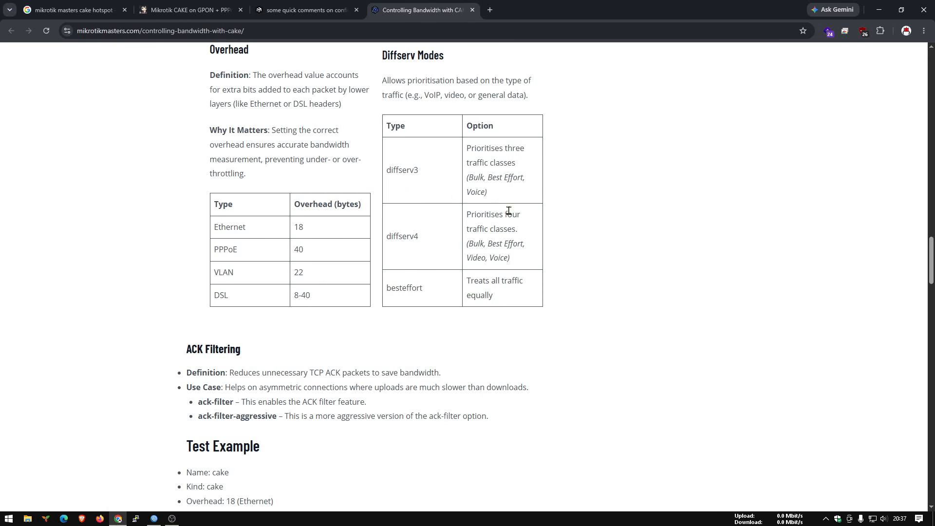
scroll(453, 234, up, 1)
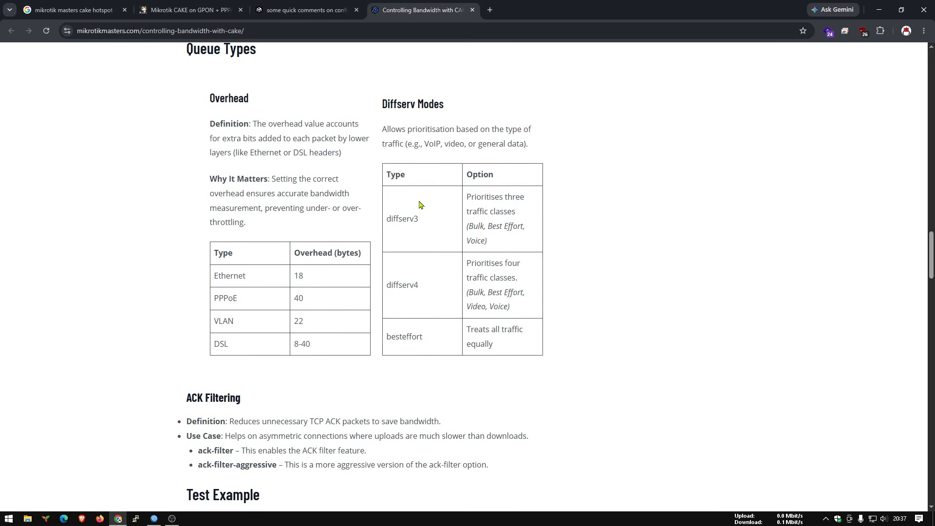
Glance at the MikroTik forum thread on configuring CAKE and highlight diffserv4 in the article's Diffserv Modes table
click(207, 6)
click(315, 4)
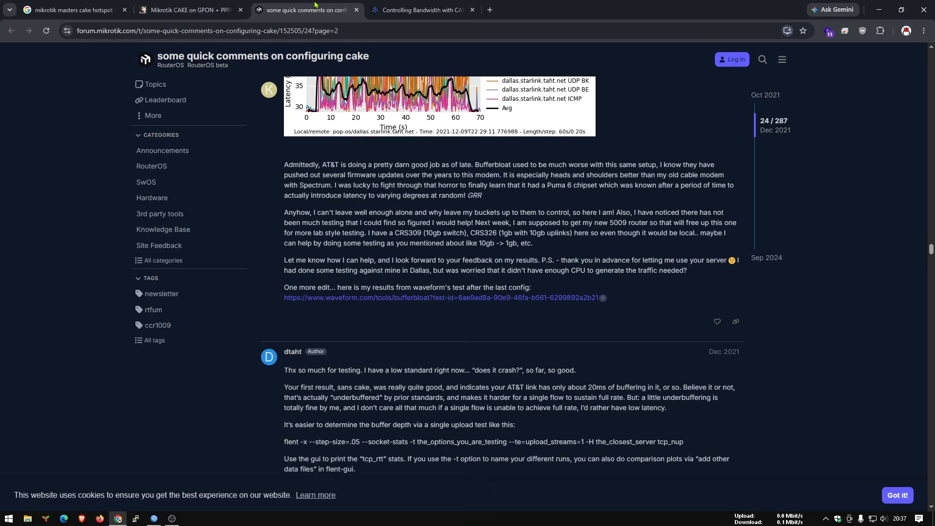
click(414, 10)
drag(439, 291, 387, 287)
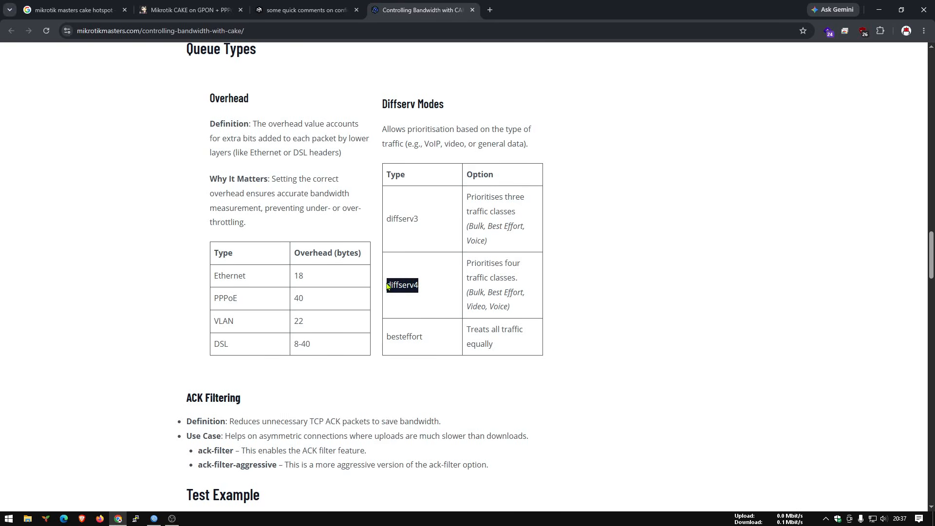
Switch to WinBox and examine the Diffserv options available for the cake-Hotspot-Vlan queue type, keeping besteffort
click(154, 518)
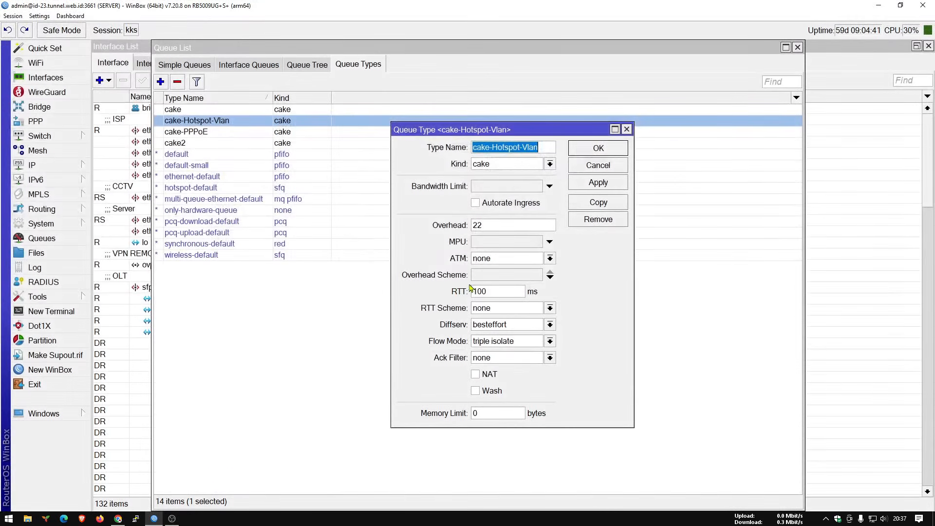
click(553, 325)
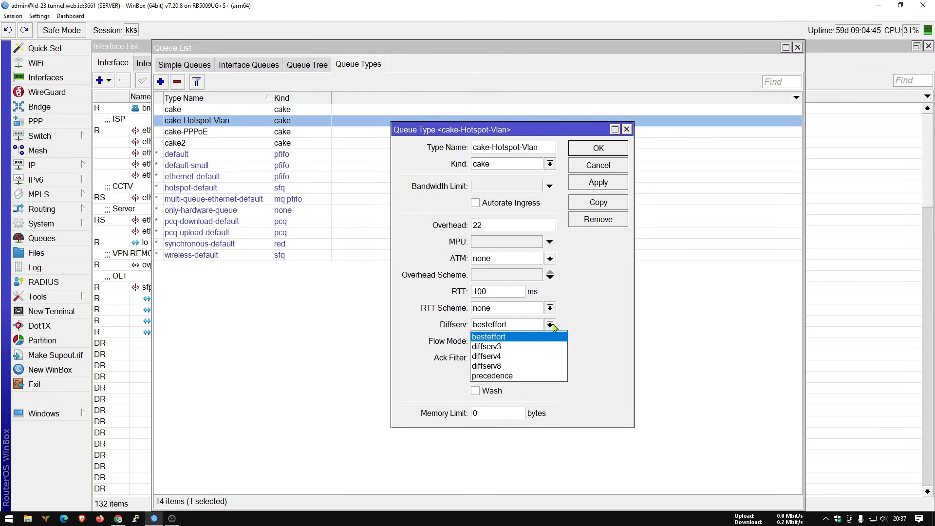
click(550, 325)
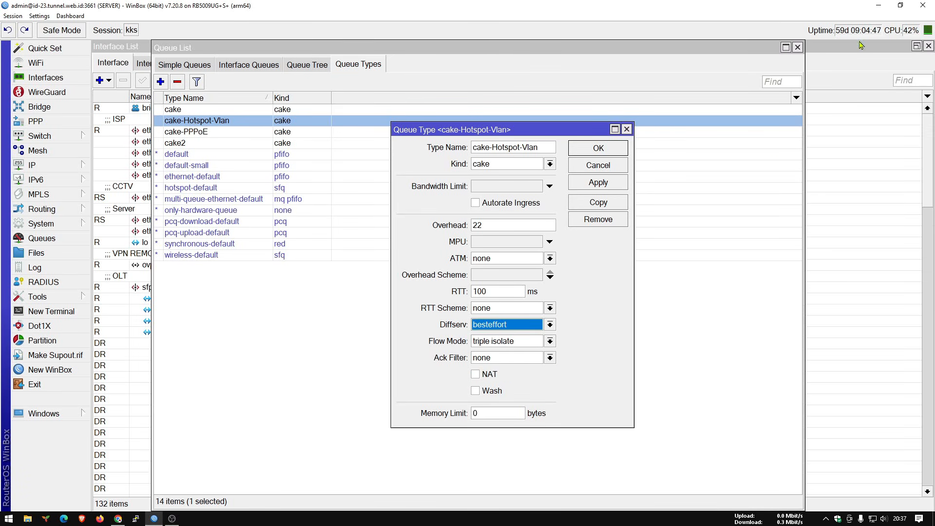
Return to the article in Chrome and read the description under Diffserv Modes, highlighting its heading and traffic type examples
click(878, 6)
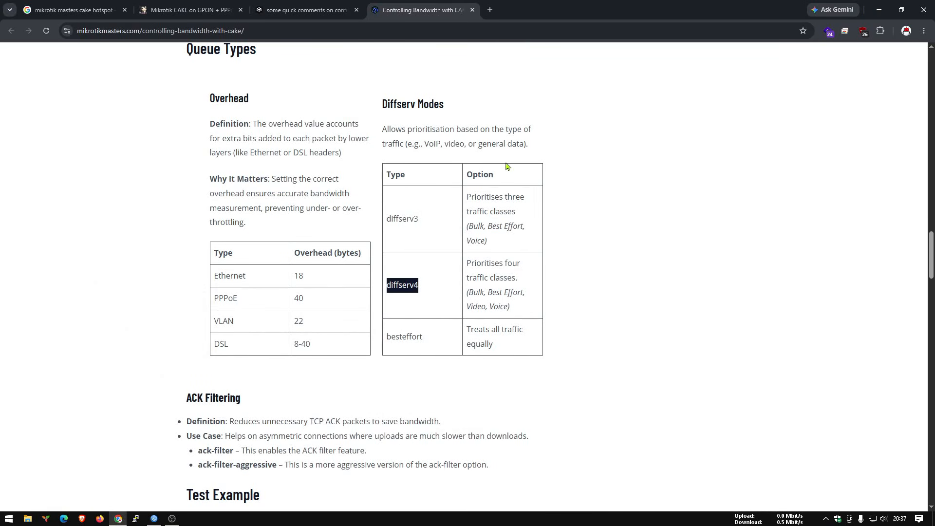
drag(378, 104, 450, 101)
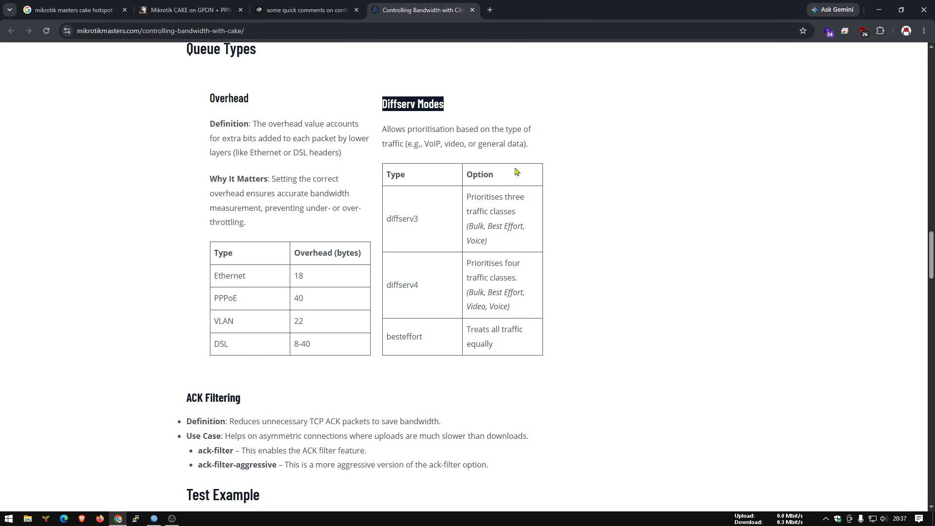
drag(383, 130, 479, 127)
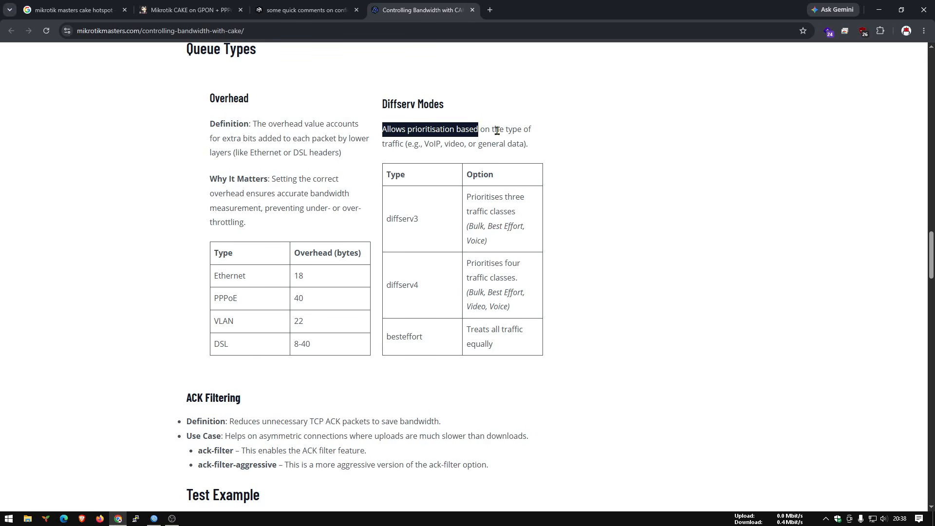
drag(496, 131, 528, 130)
click(402, 142)
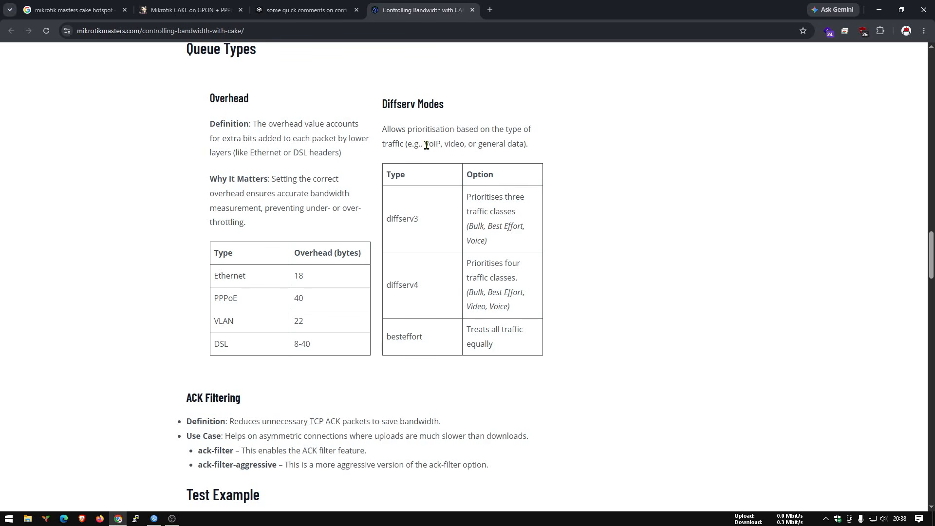
drag(426, 146, 449, 145)
drag(452, 144, 517, 145)
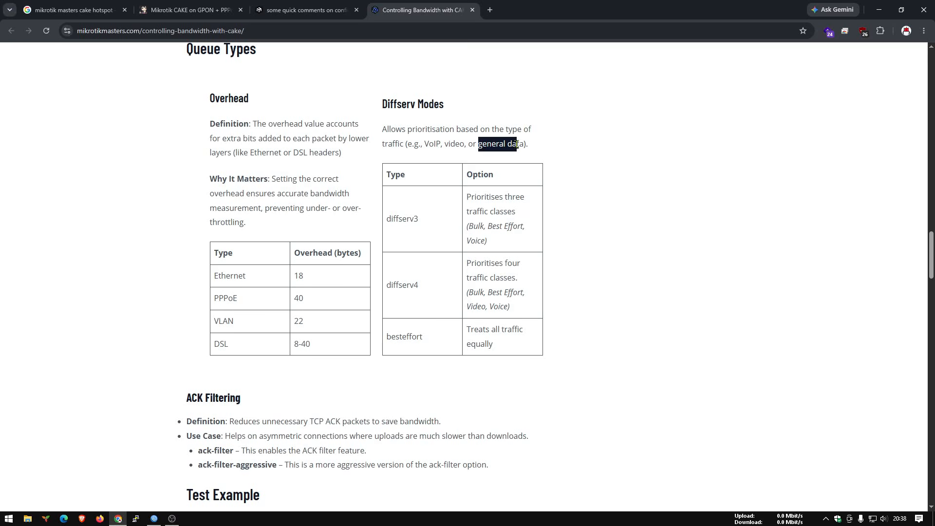
Read the diffserv3 row of the Diffserv Modes table, highlighting its Bulk, Best Effort and Voice traffic classes
drag(387, 174, 420, 178)
click(478, 174)
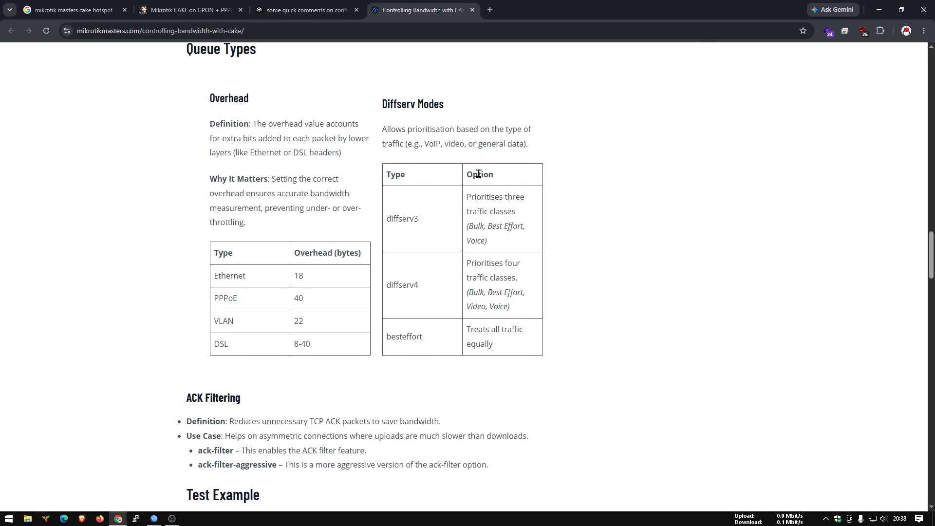
drag(479, 174, 473, 174)
click(436, 222)
drag(436, 222, 381, 227)
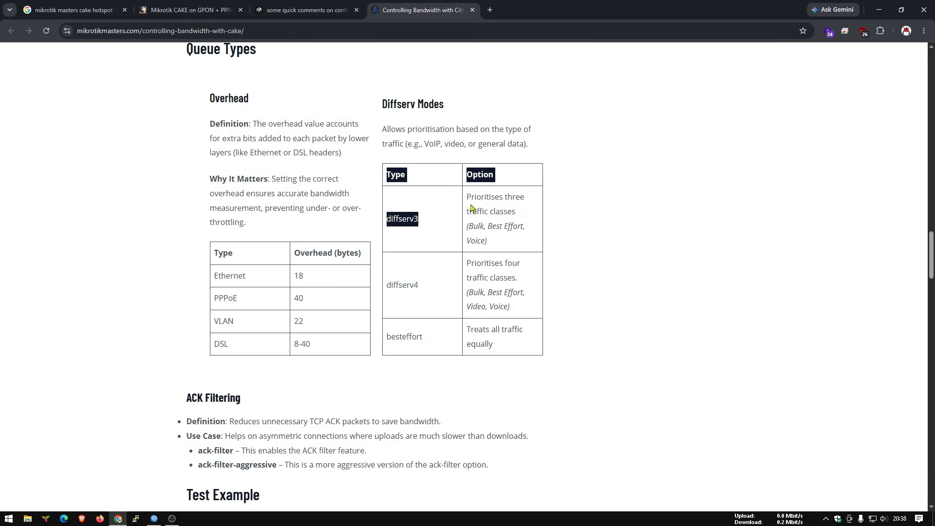
drag(467, 196, 521, 198)
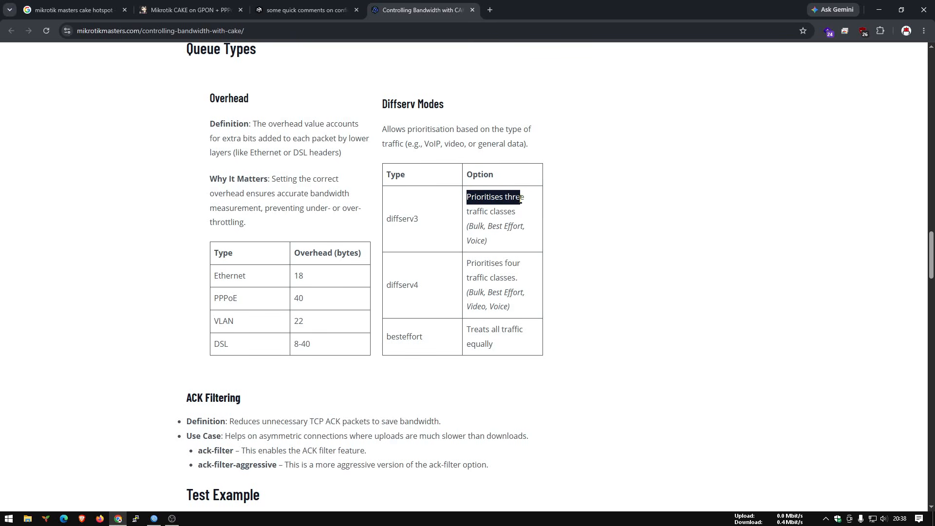
drag(519, 212, 482, 227)
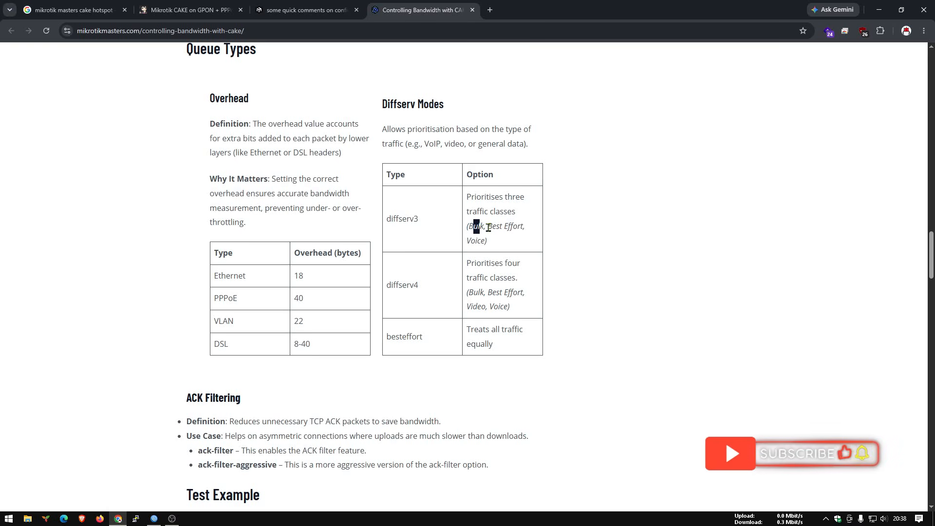
click(488, 227)
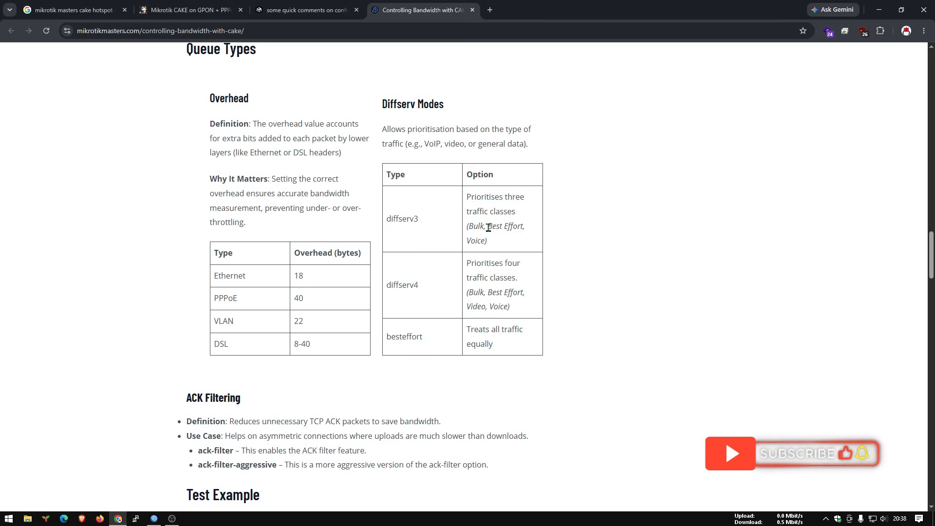
drag(489, 228, 519, 228)
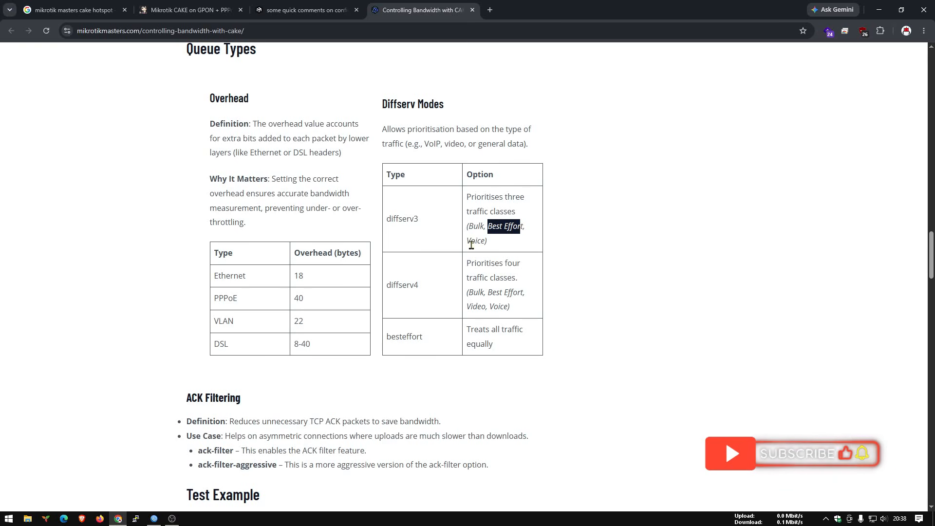
drag(466, 241, 481, 240)
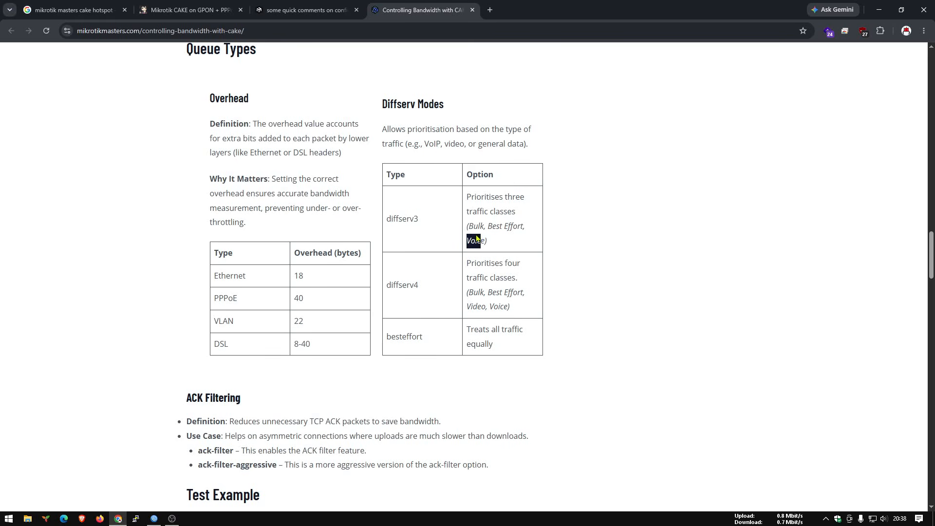
Compare the diffserv4 traffic classes with those of diffserv3 and highlight the besteffort mode in the table
click(474, 271)
drag(483, 307, 453, 309)
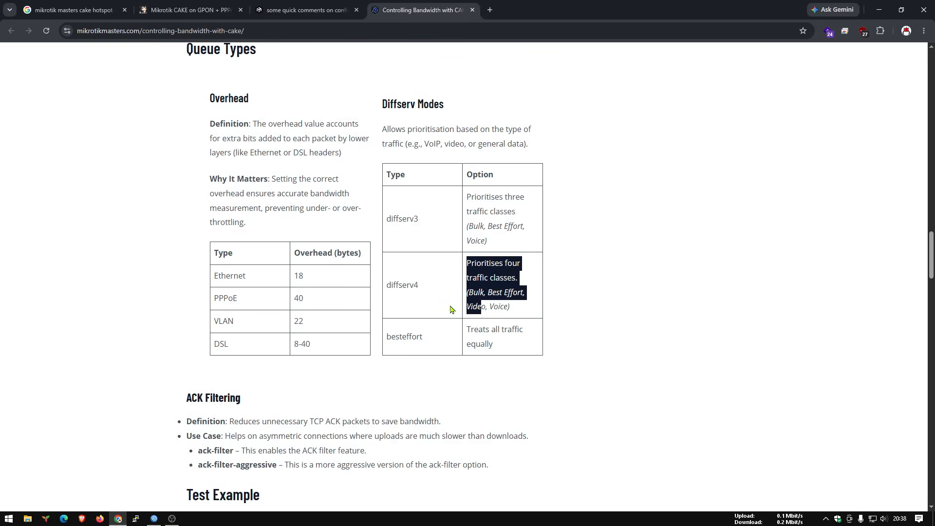
click(485, 291)
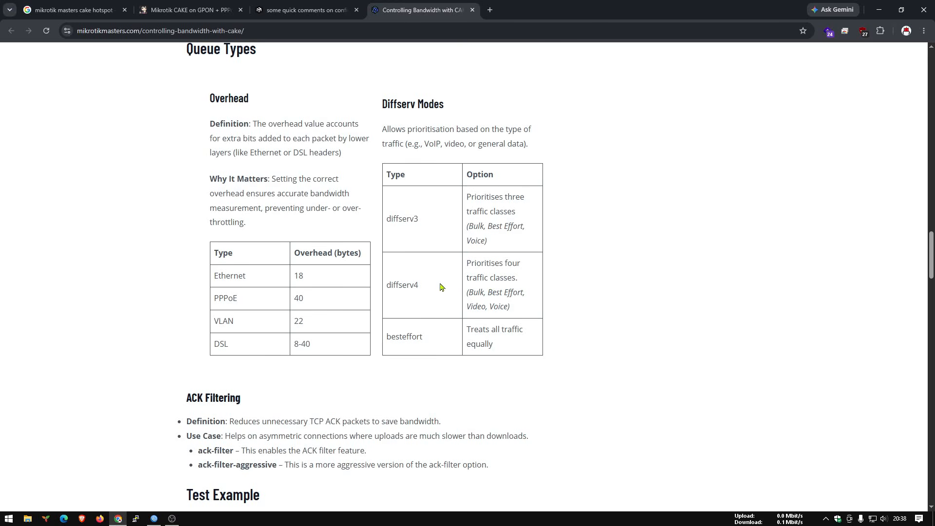
drag(498, 265, 515, 265)
drag(476, 197, 526, 200)
click(505, 198)
drag(431, 339, 388, 340)
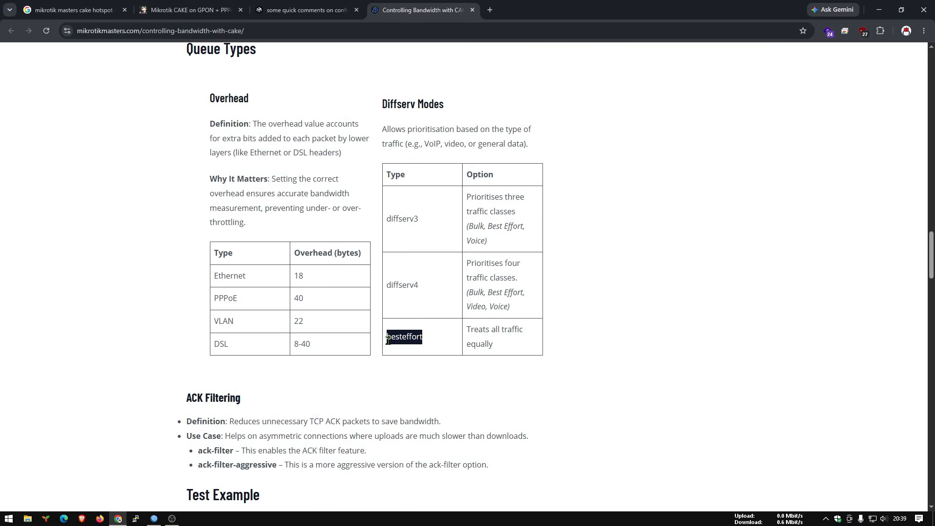
Translate the word "Treats" in the besteffort description into Indonesian with the browser's selection translation
click(469, 329)
mouse_move(469, 330)
mouse_down()
mouse_move(526, 334)
mouse_move(466, 330)
mouse_up()
click(492, 330)
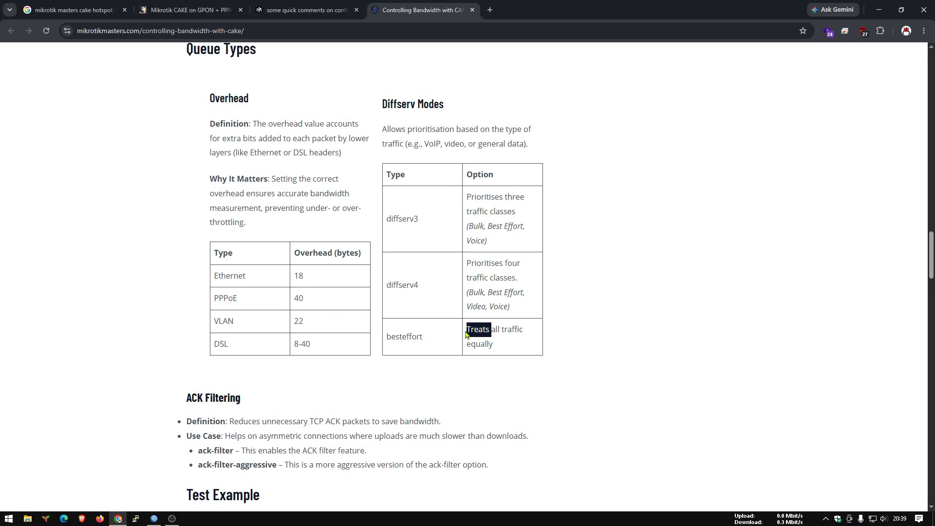
right_click(474, 330)
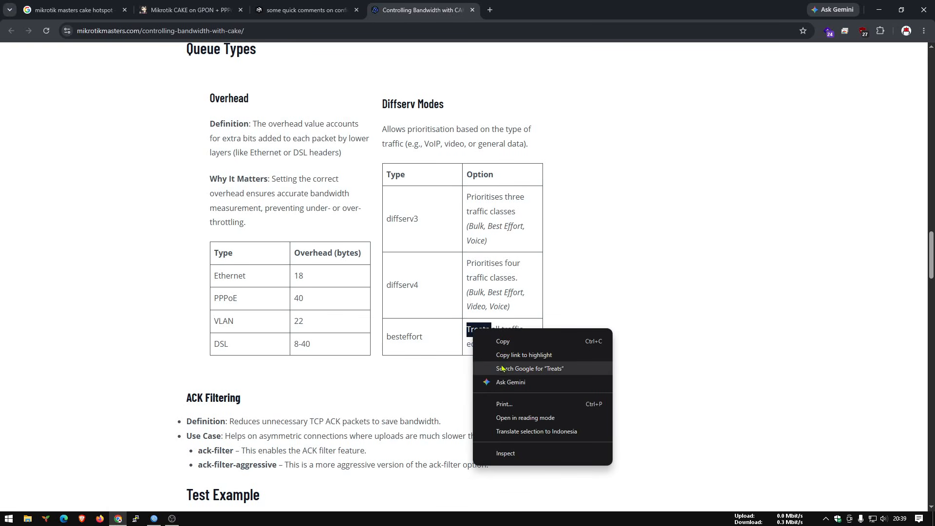
click(509, 432)
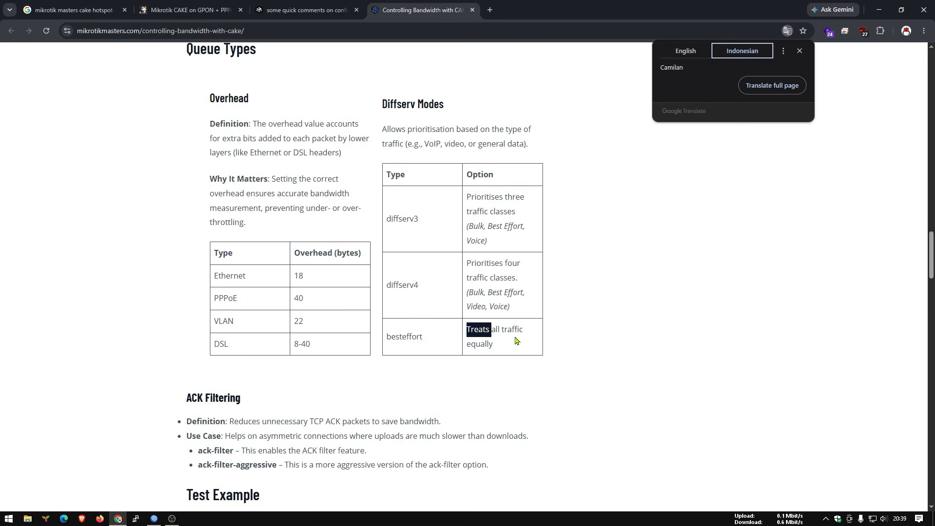
Copy "Treats" from the besteffort description, search Google for "translate" in a new tab, and paste the word into the translator
click(468, 333)
drag(468, 333, 492, 330)
key(ctrl+c)
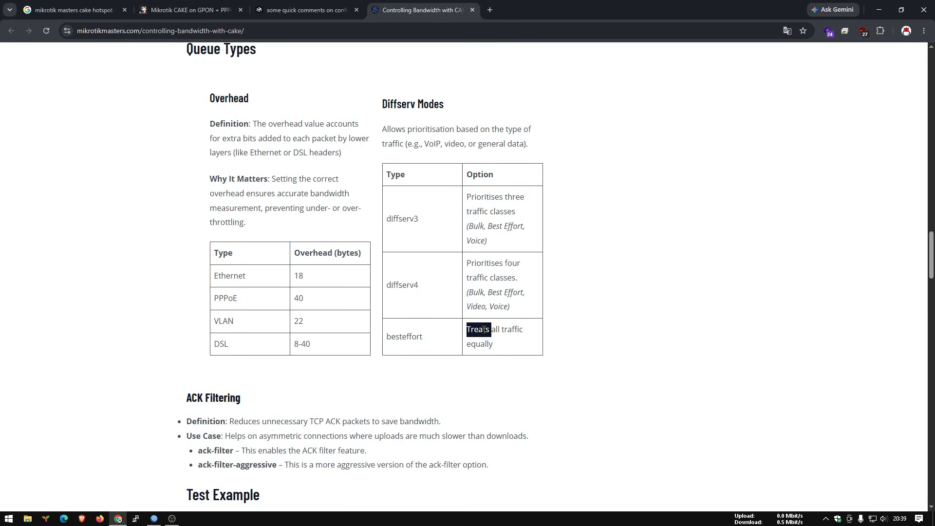
click(489, 11)
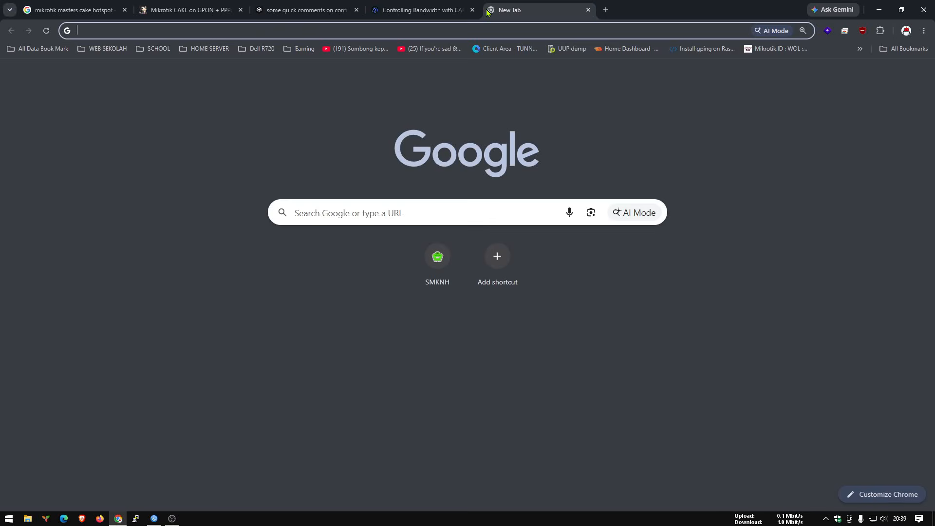
text(tra)
key(Down)
key(Down)
key(Return)
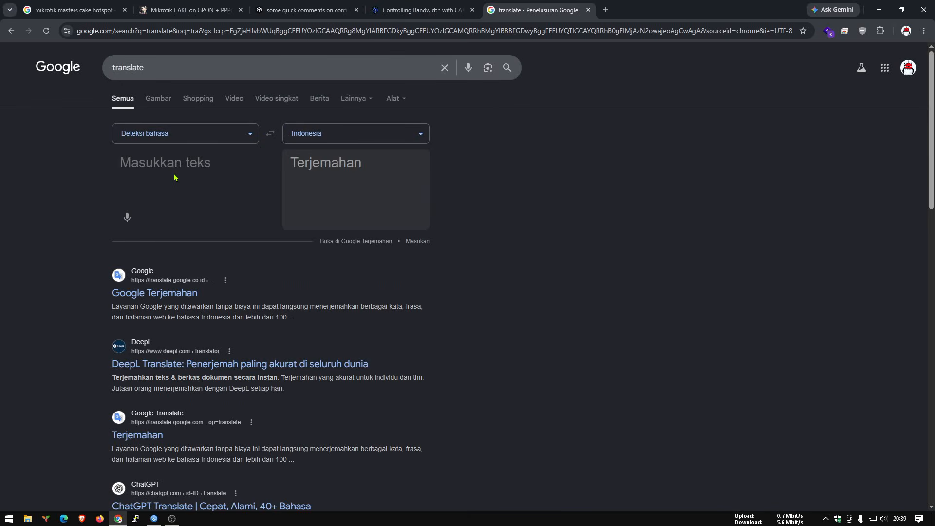
key(ctrl+v)
Return to the CAKE article and highlight the besteffort mode in the Diffserv Modes table
click(428, 5)
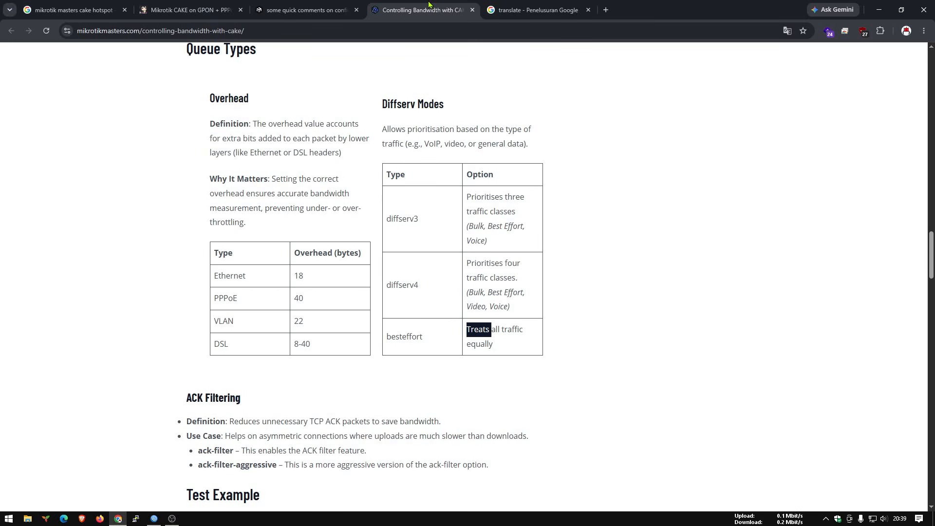
click(468, 322)
drag(422, 339, 381, 340)
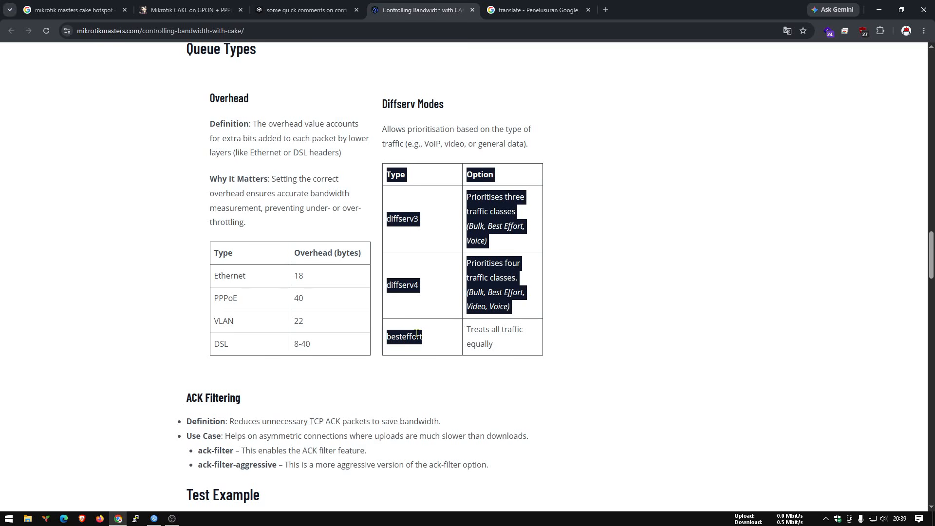
click(447, 332)
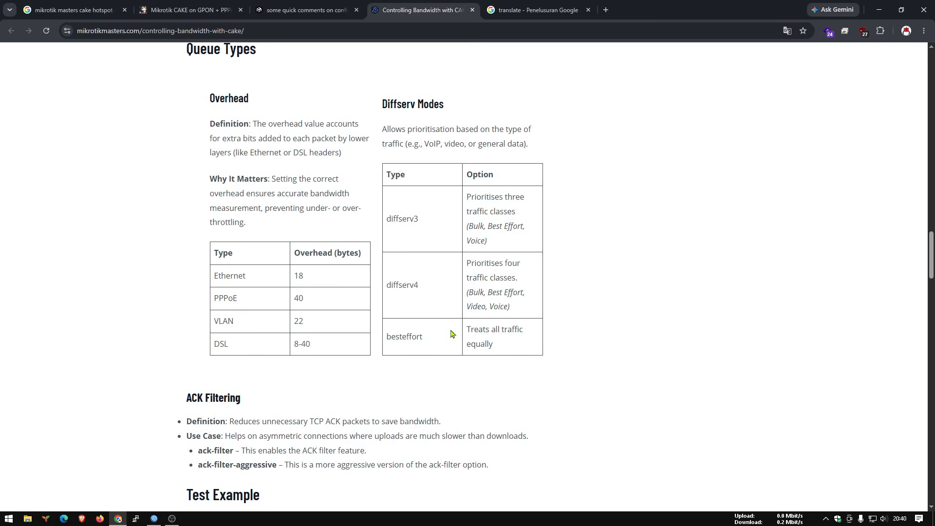
Check the translation tab and highlight besteffort's description "Treats all traffic equally" back in the article
click(551, 7)
click(410, 4)
drag(503, 349, 461, 350)
click(503, 348)
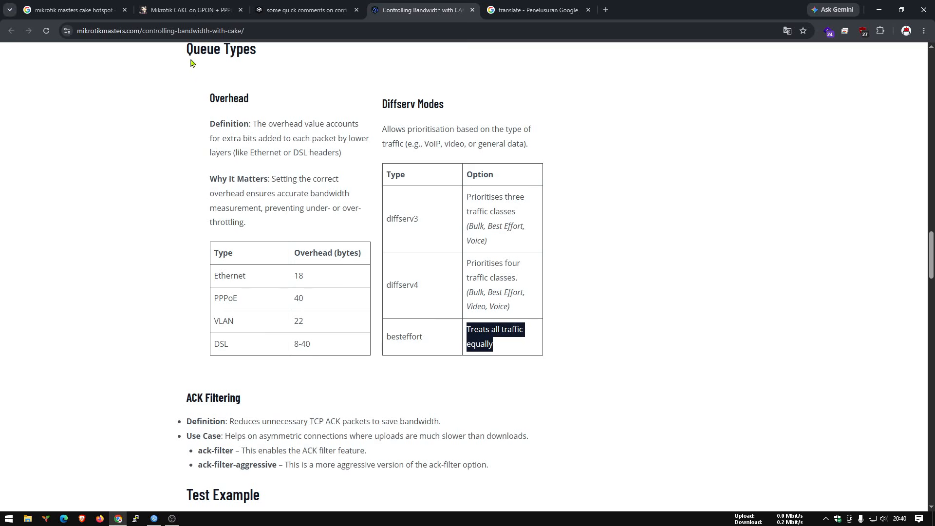
Review the article's Queue Types section by highlighting its title and the Overhead and Diffserv Modes headings
drag(185, 52, 275, 59)
drag(209, 105, 249, 105)
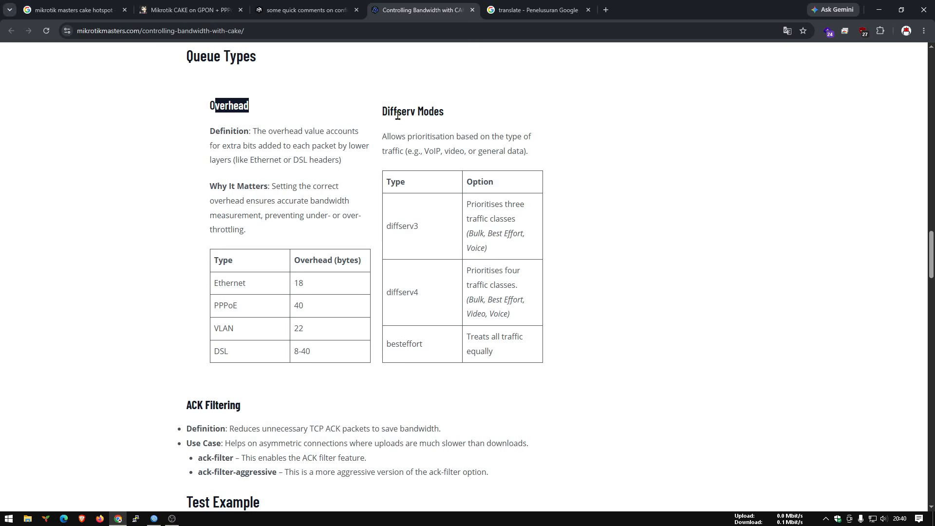
drag(382, 112, 440, 111)
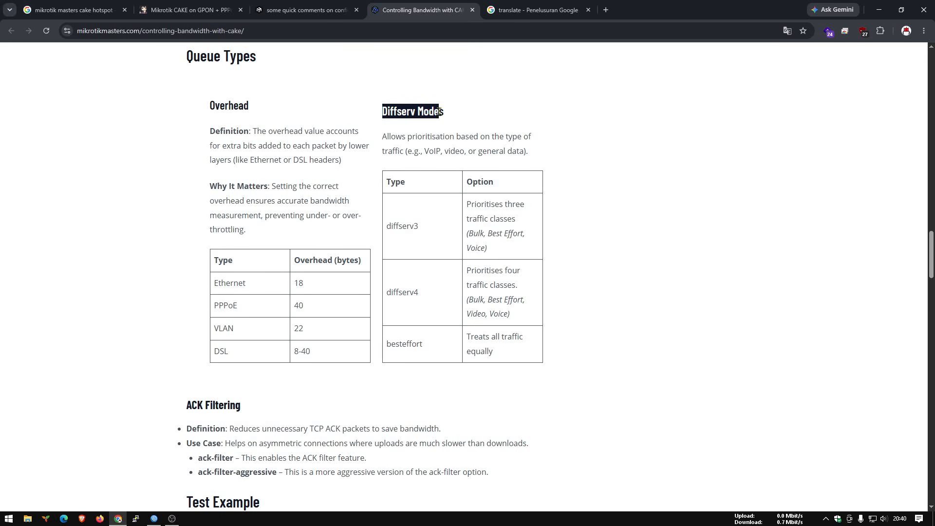